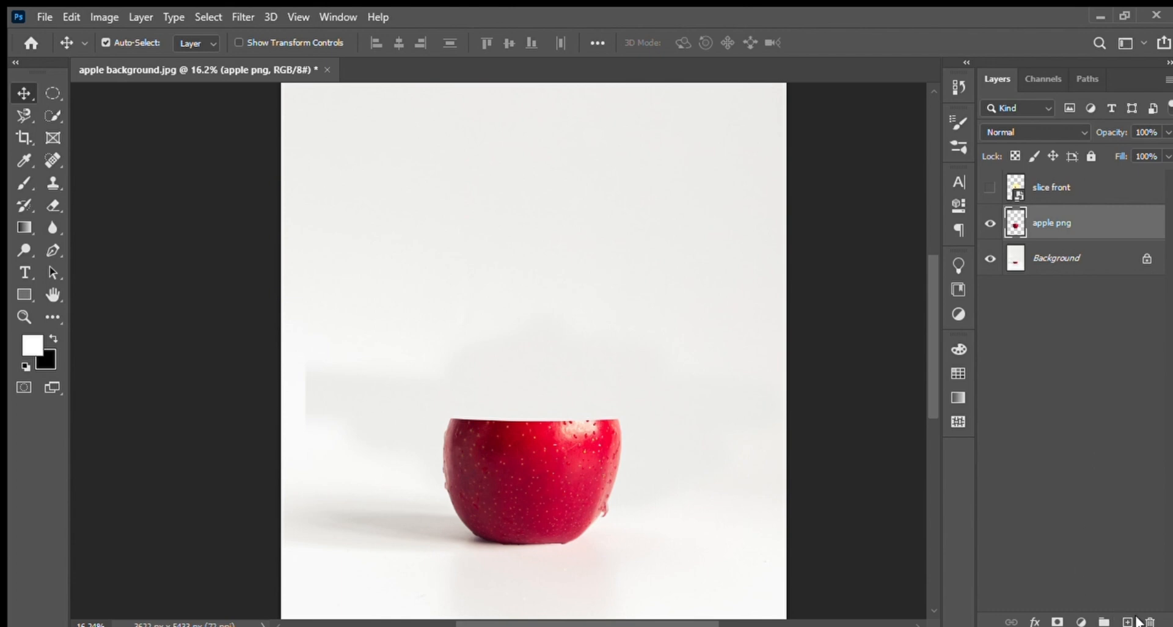
Paste the cut apple top onto a new layer above apple png and move it well above the base
click(1128, 621)
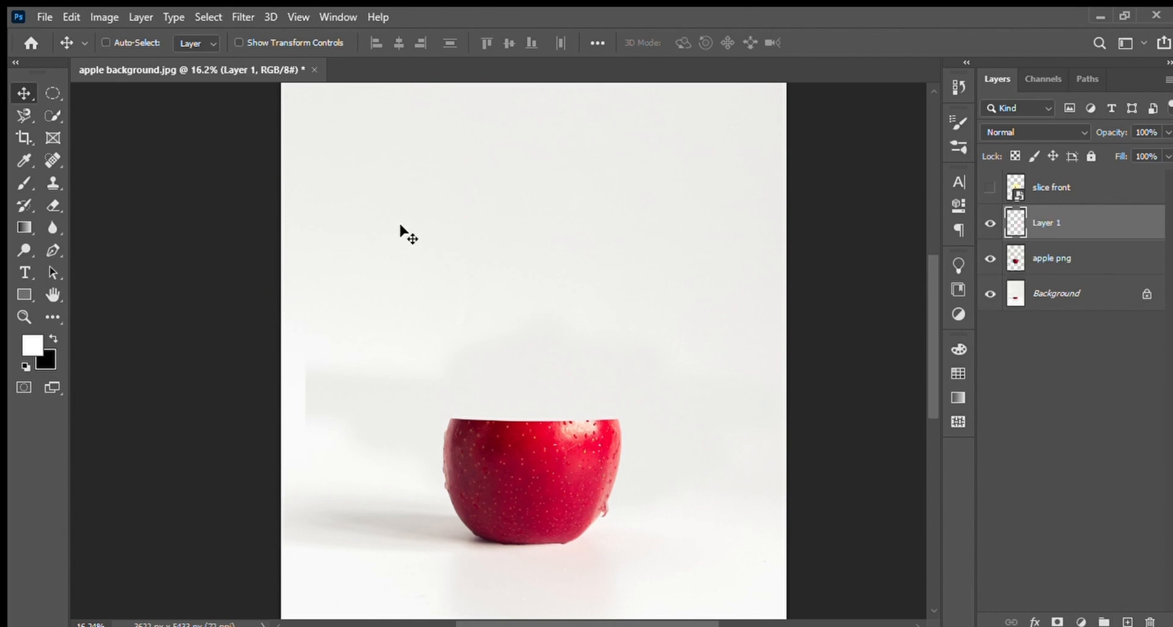
key(ctrl+v)
drag(445, 306, 527, 247)
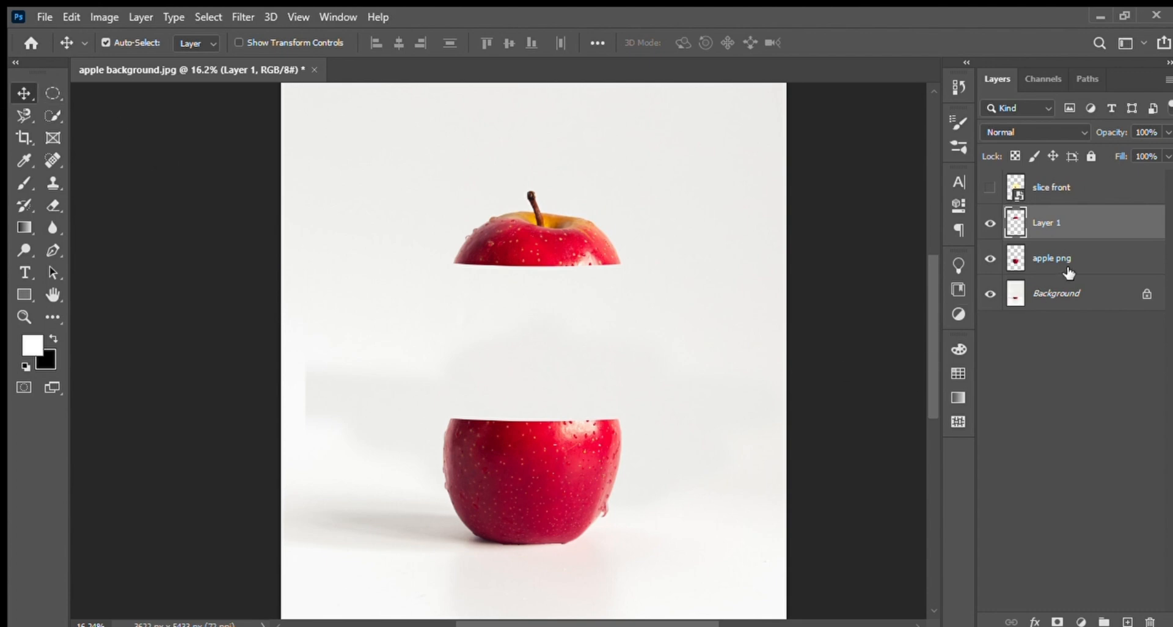
Cut a strip off the upper part of the apple png base using a wide elliptical selection
click(1068, 272)
key(m)
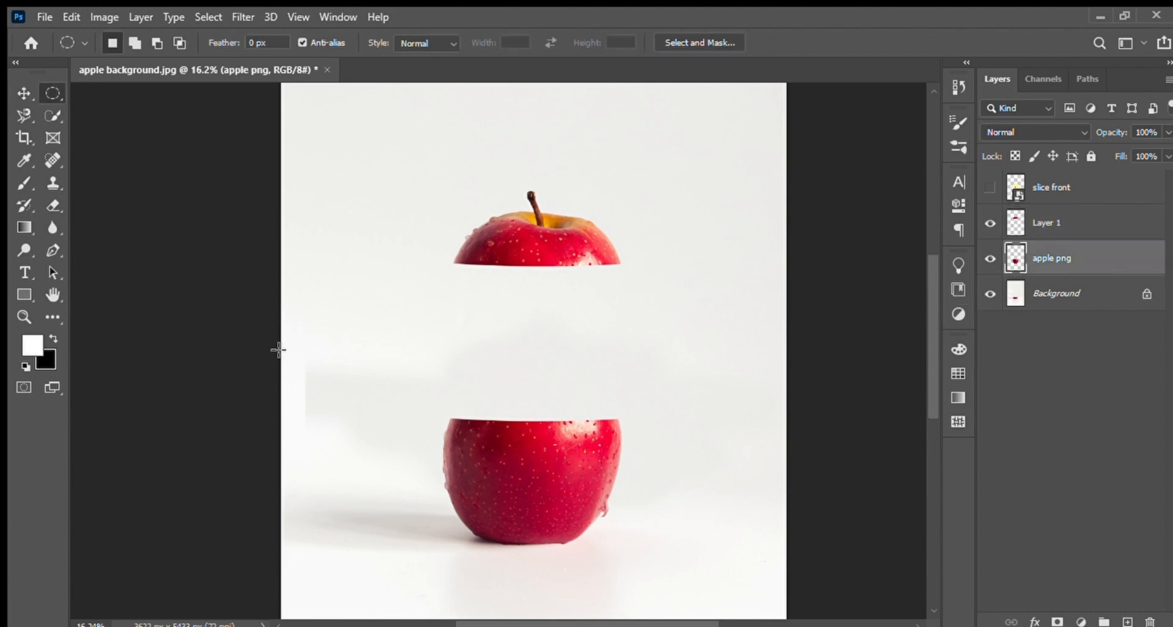
drag(292, 338, 786, 455)
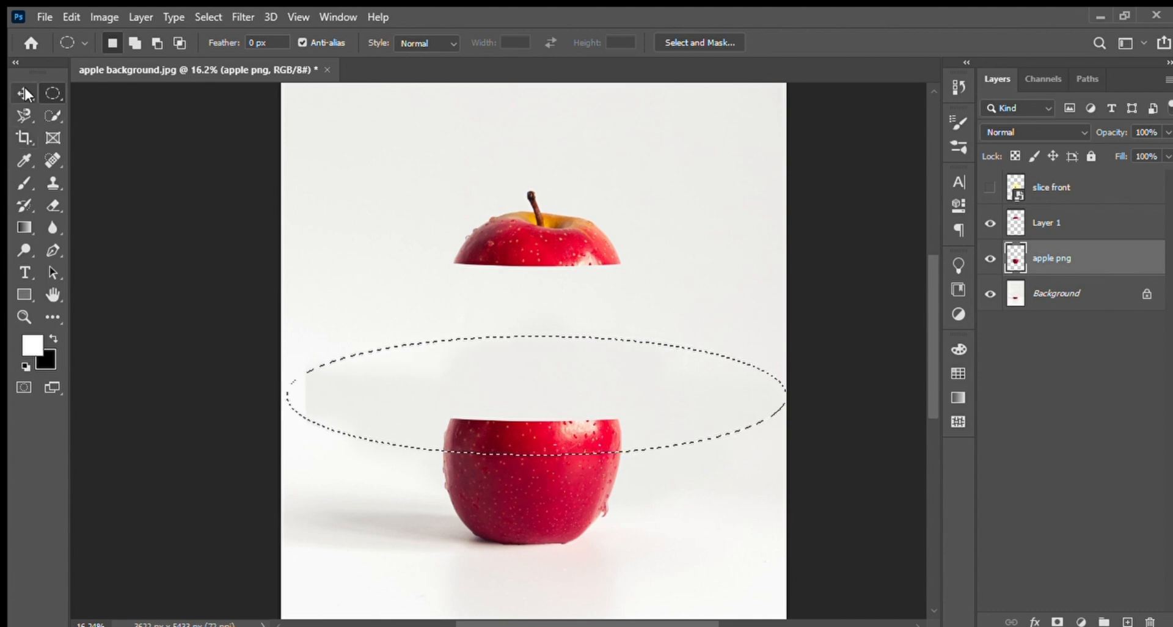
key(v)
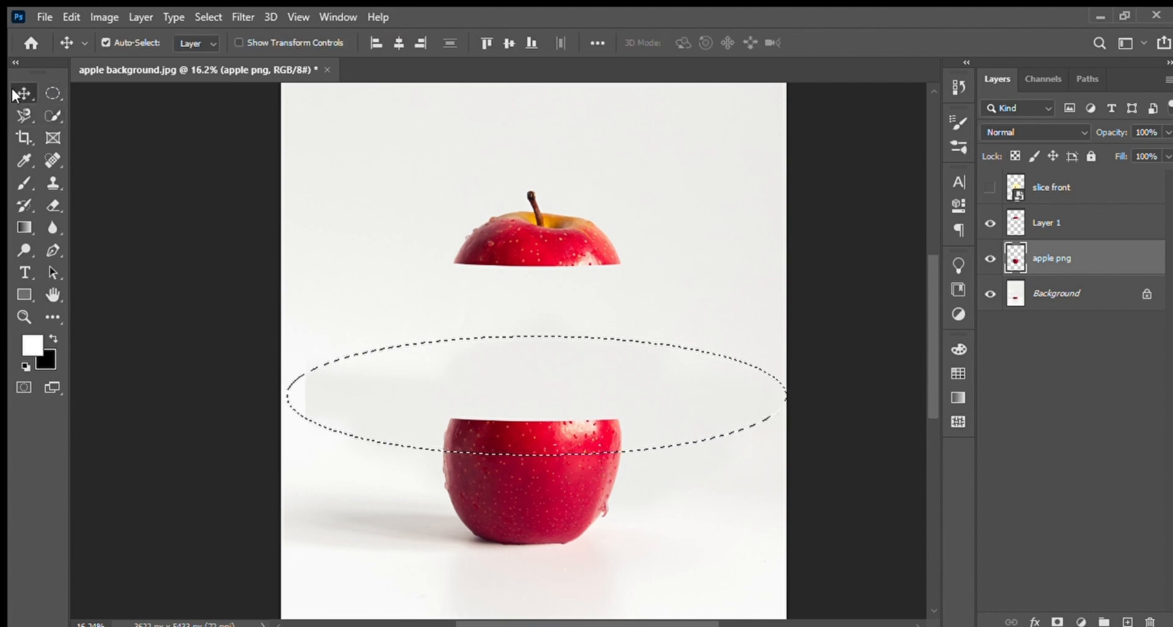
key(ctrl+x)
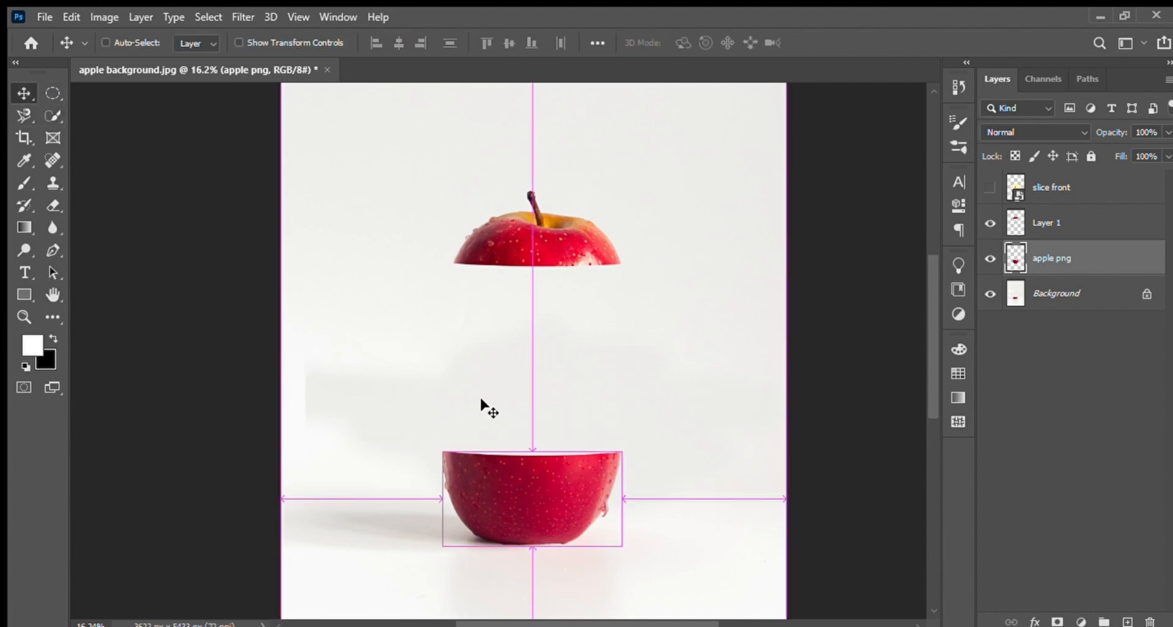
Paste the cut strip onto a new layer above Layer 1 and place it just below the apple top
click(1062, 223)
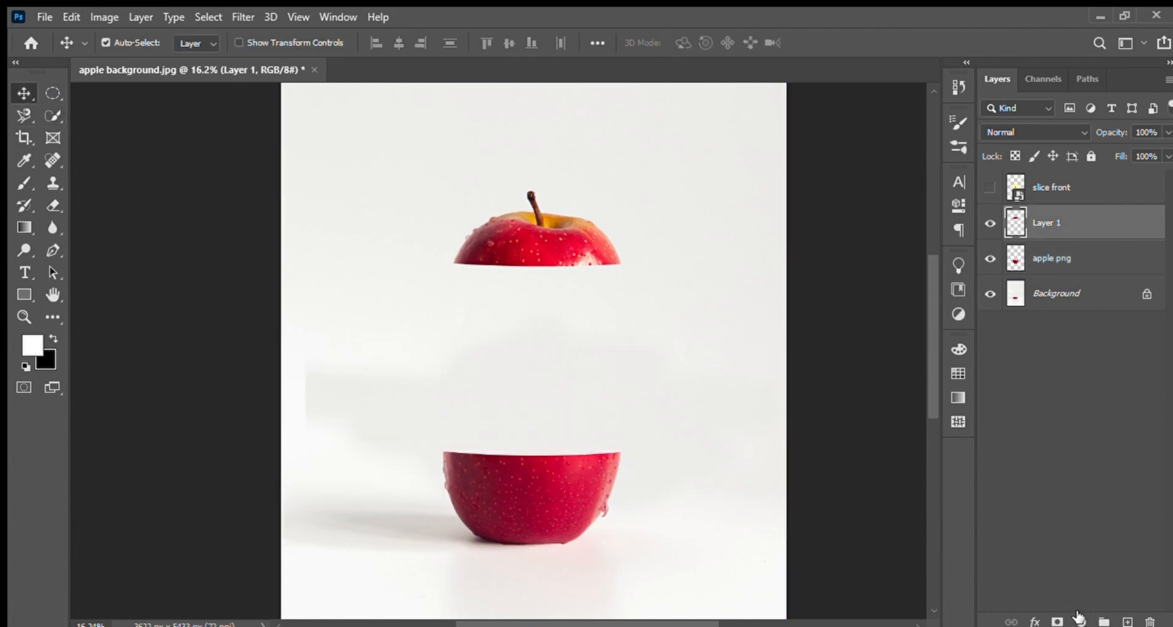
click(1127, 621)
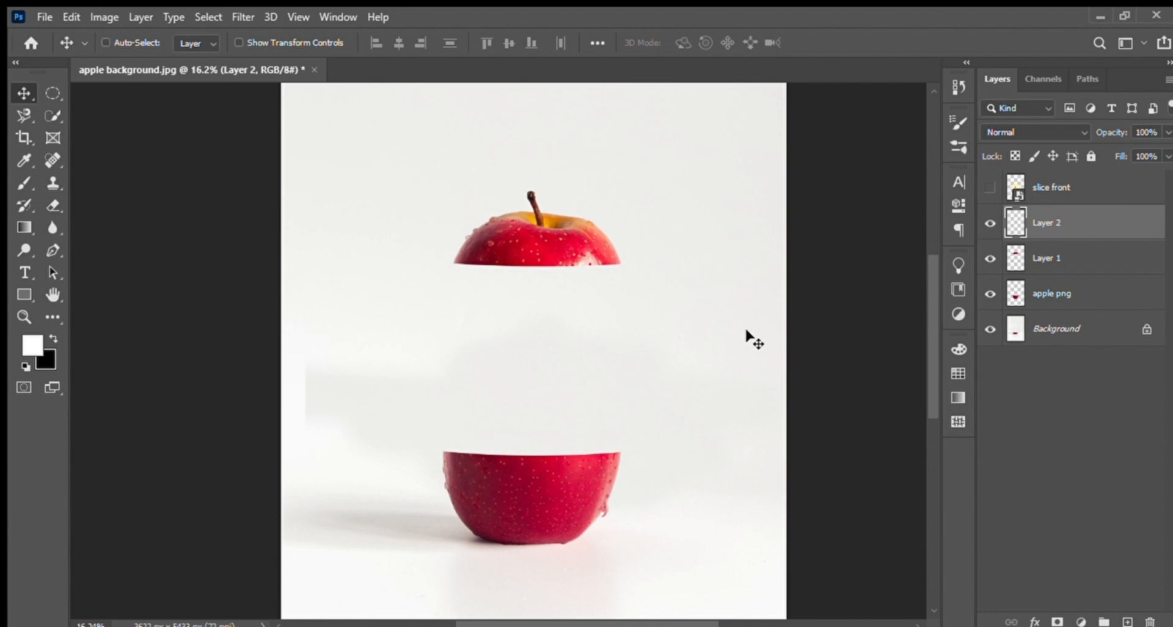
key(ctrl+v)
drag(492, 345, 492, 312)
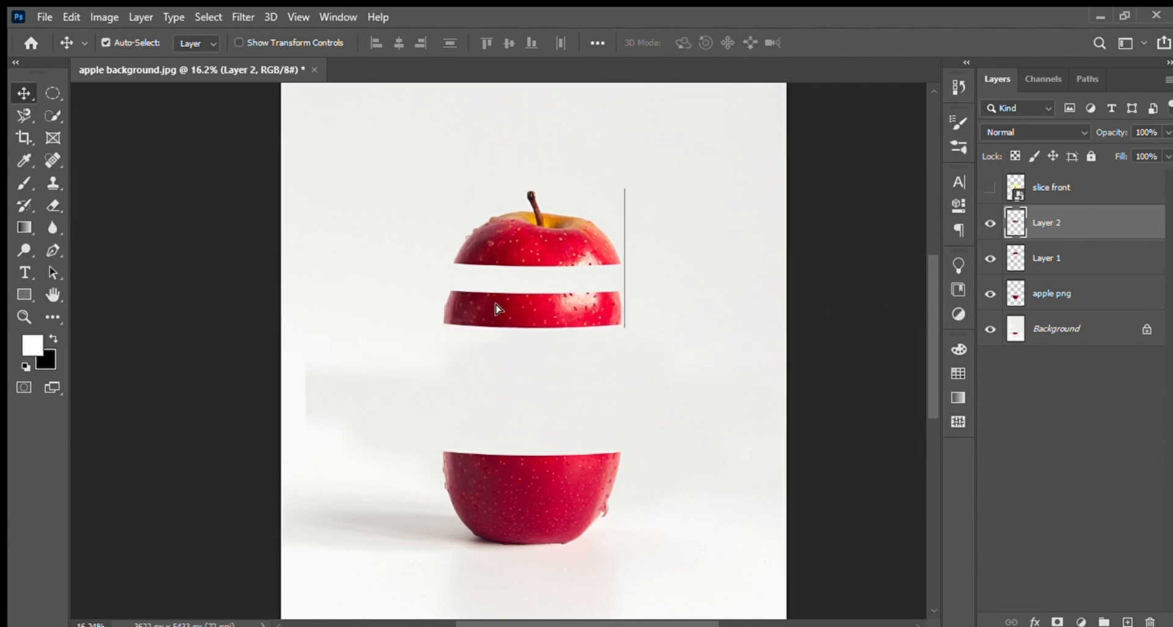
click(391, 282)
Draw a wide elliptical selection whose lower curve crosses the upper part of the remaining apple base
key(m)
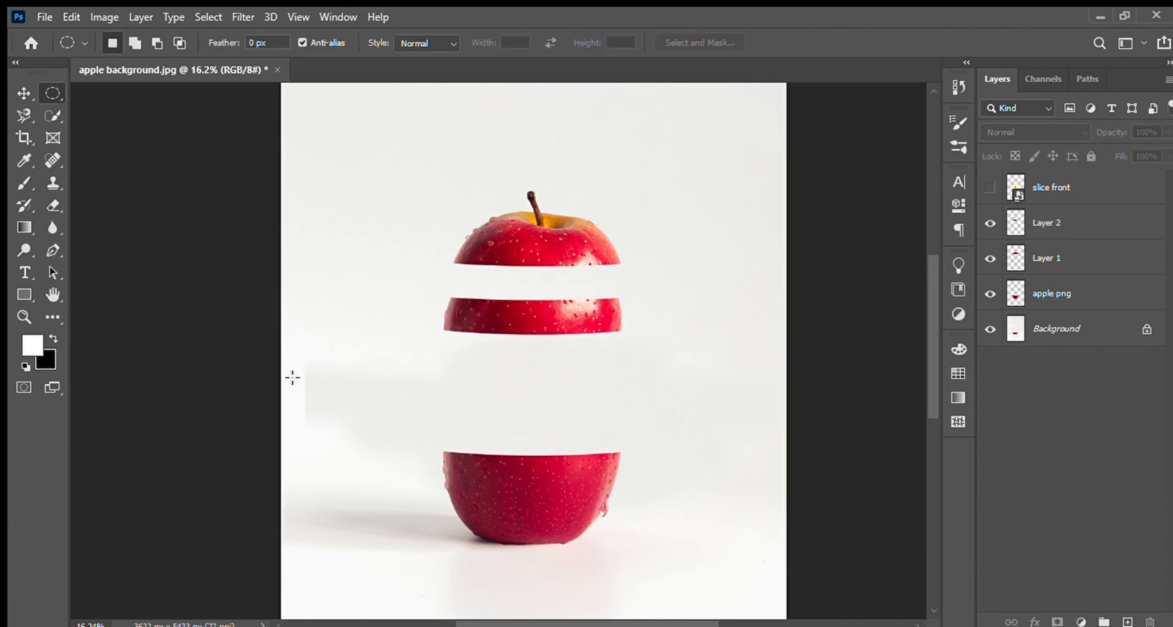
drag(280, 370, 784, 489)
mouse_move(583, 432)
mouse_down()
mouse_move(598, 429)
mouse_move(585, 437)
mouse_up()
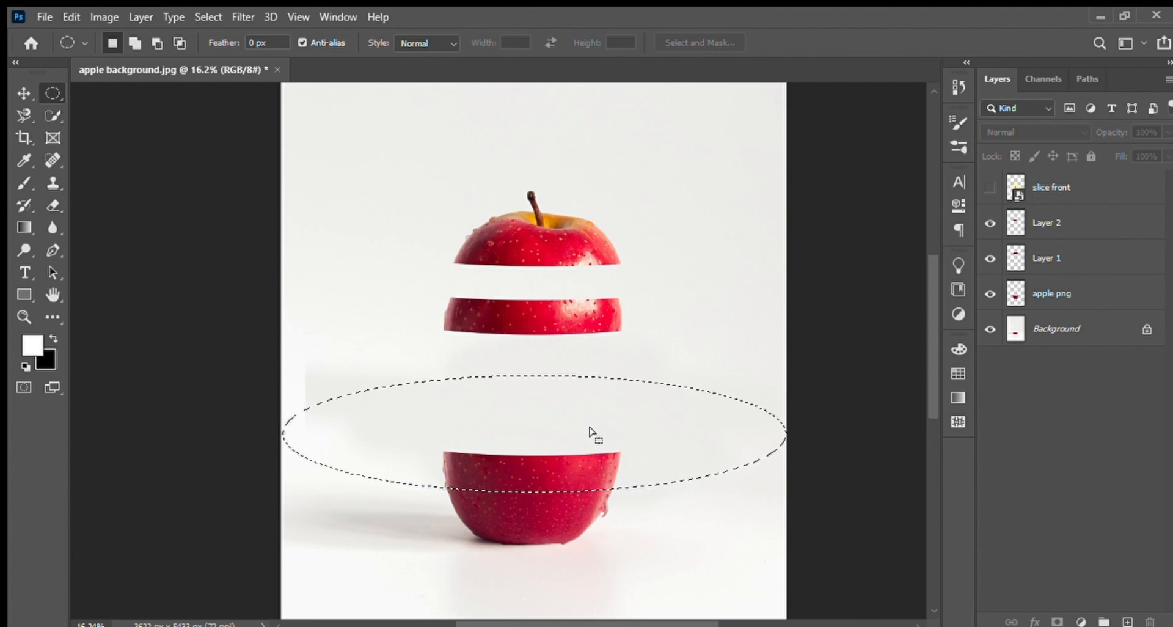
Add a new layer directly beneath slice front and cut the selected strip out of the apple png layer
click(1127, 621)
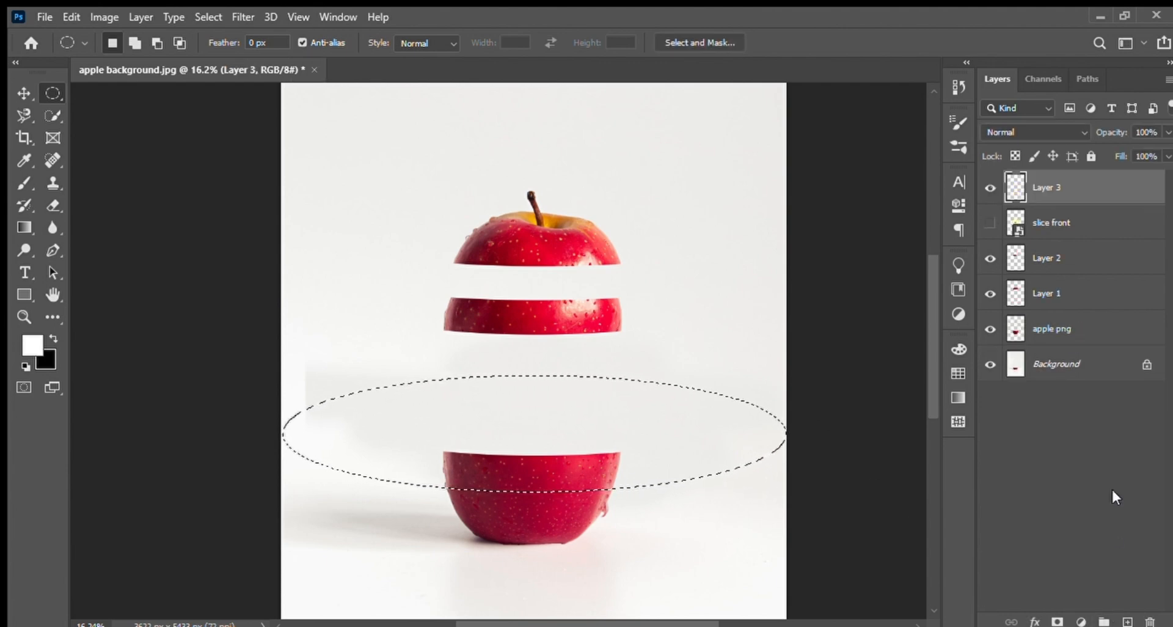
drag(1091, 187, 1085, 242)
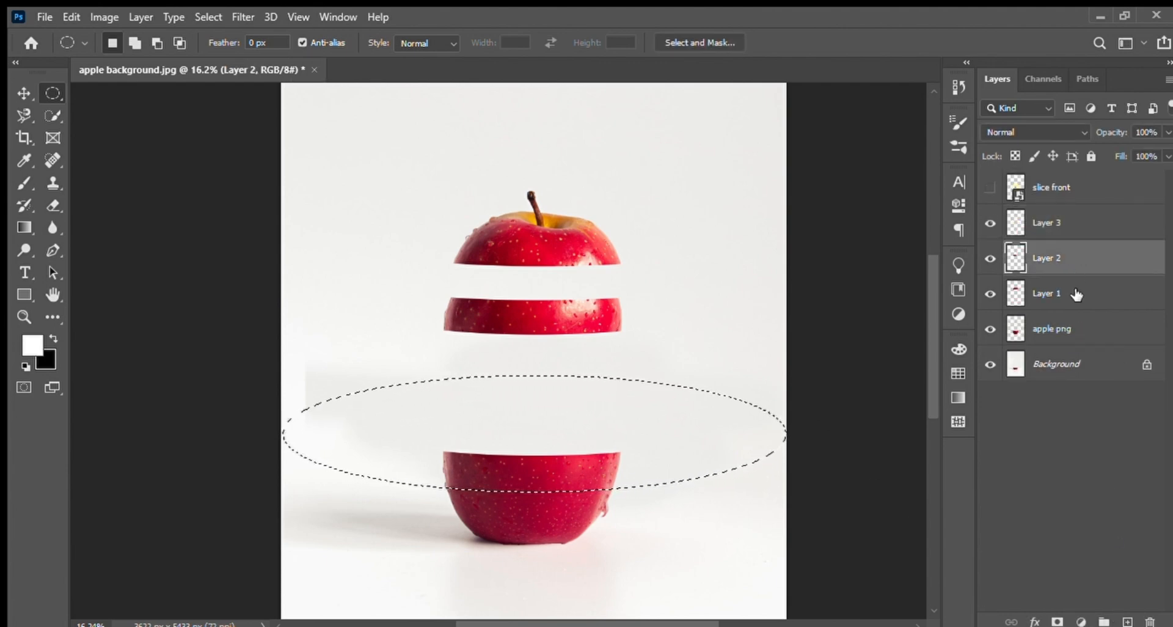
click(1008, 333)
key(Delete)
key(ctrl+d)
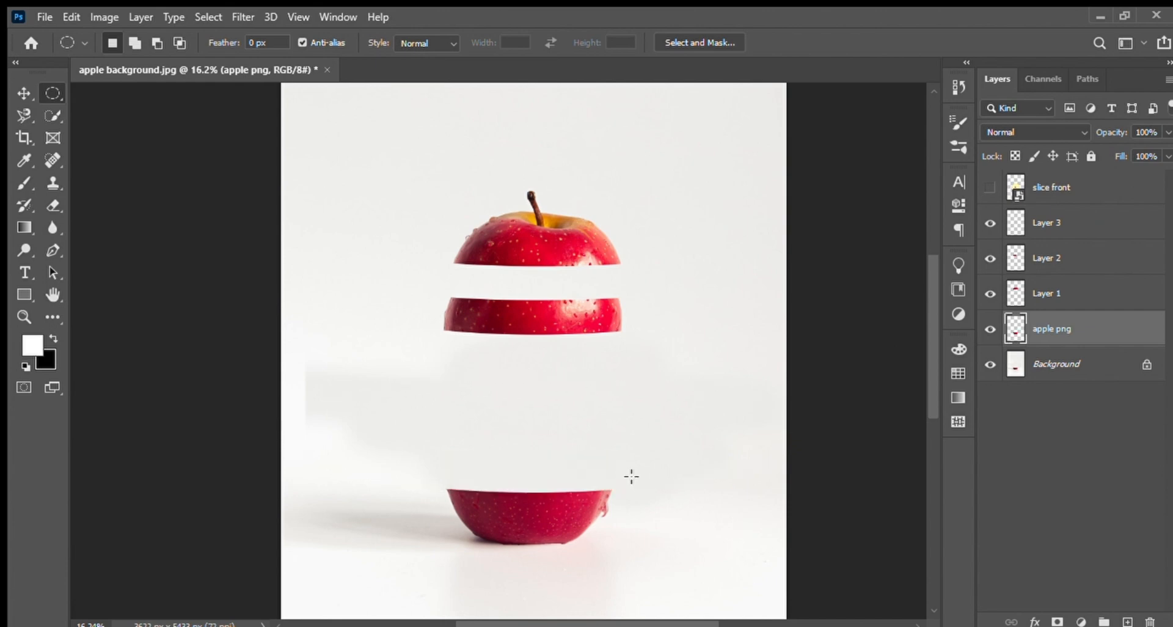
Paste the second cut strip onto Layer 3
click(1082, 199)
click(1110, 235)
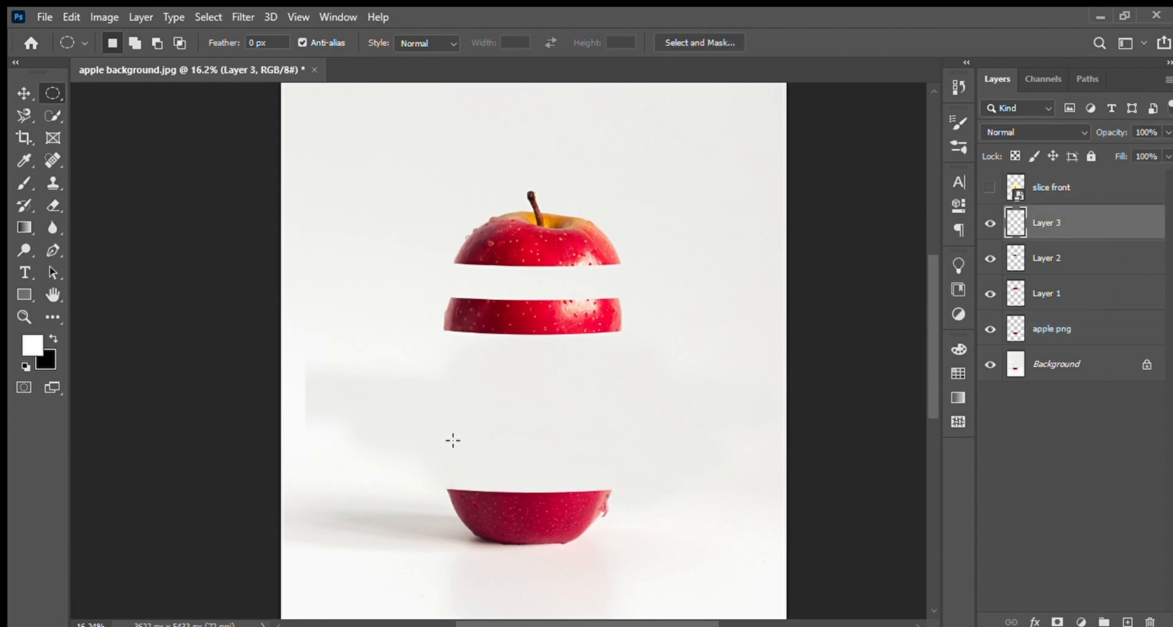
key(ctrl+v)
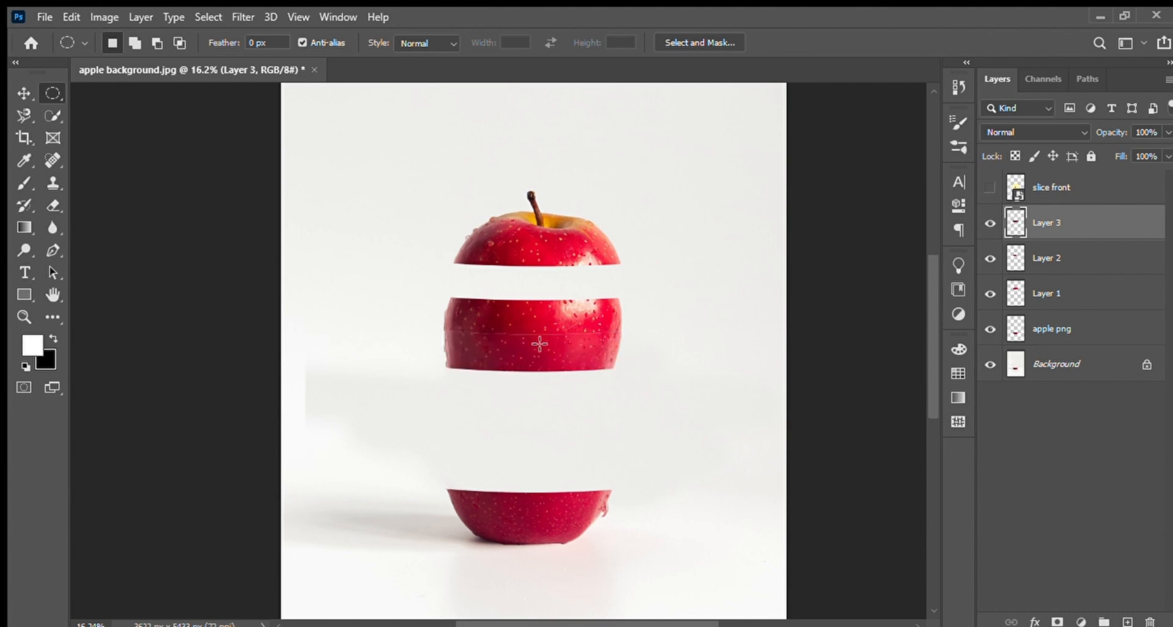
Move the two strips and the apple top down, leaving gaps between all the pieces above the base
click(24, 93)
drag(555, 346, 552, 419)
drag(552, 311, 552, 346)
drag(561, 224, 561, 278)
Rotate the Layer 3 slice to about -6.7° and shift it down closer to the apple base
click(563, 415)
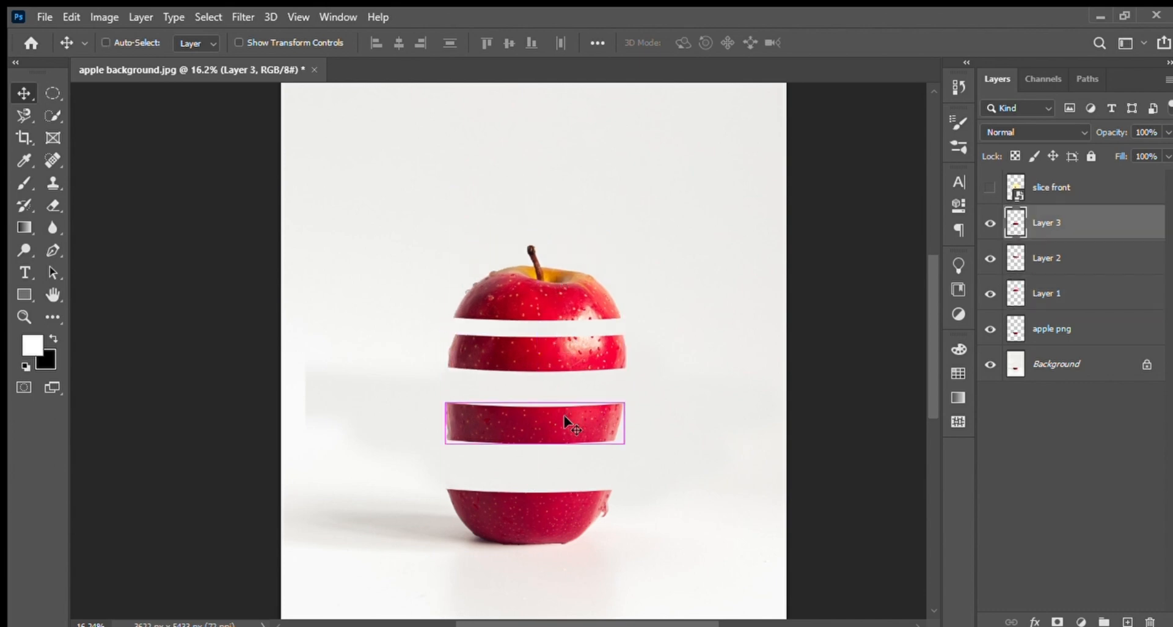
key(ctrl+t)
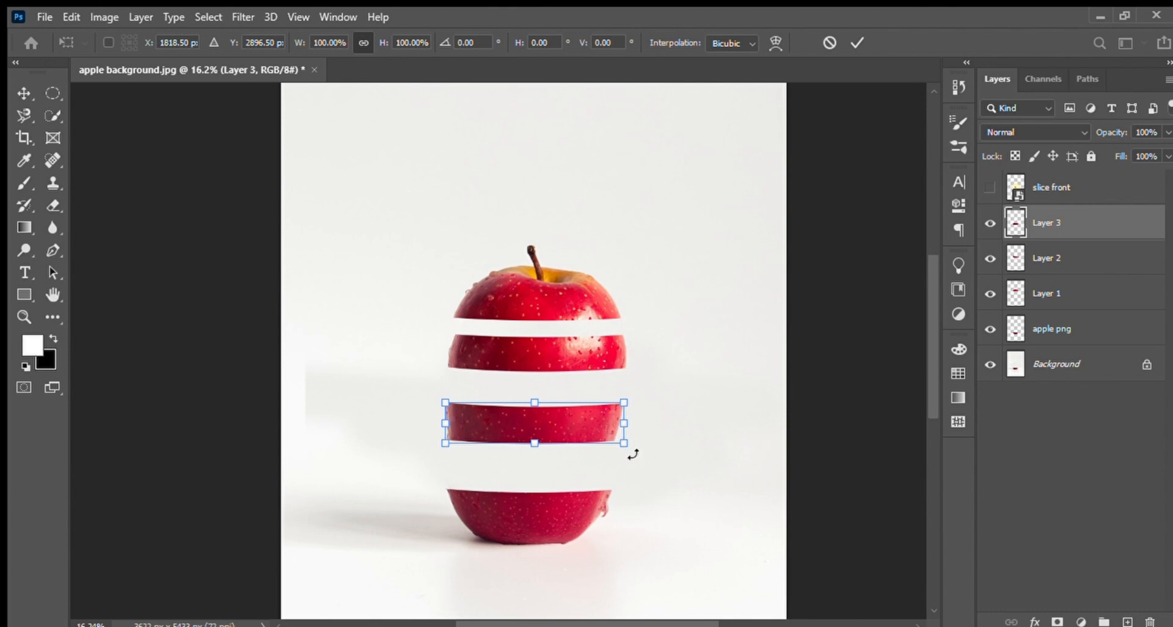
mouse_move(633, 454)
mouse_down()
mouse_move(636, 429)
mouse_move(640, 448)
mouse_up()
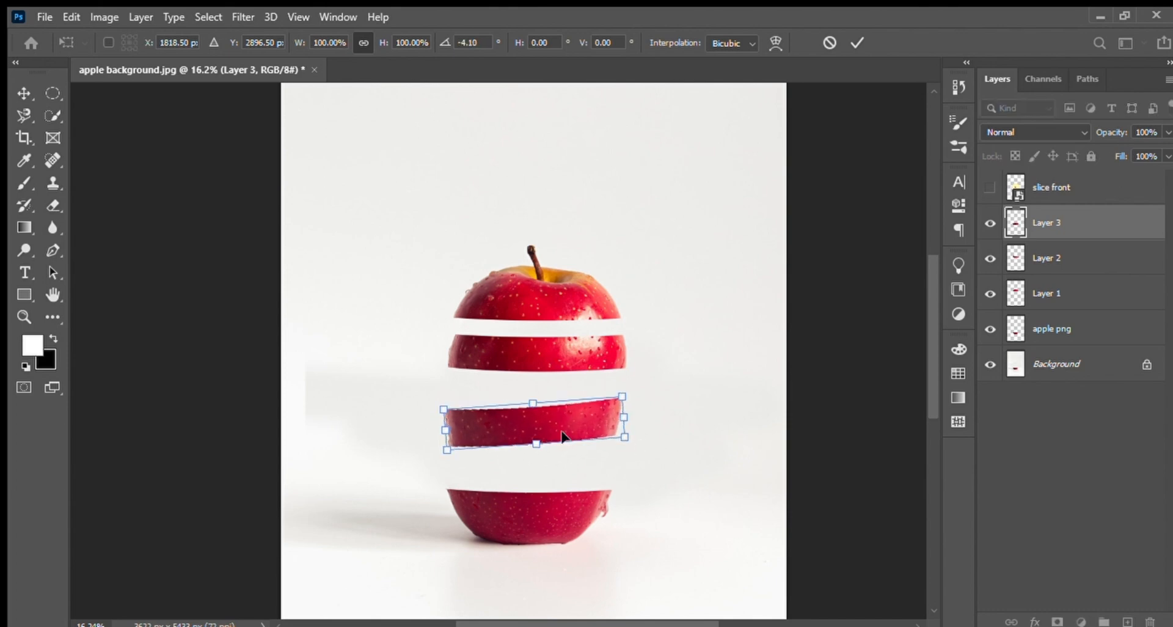
drag(562, 436, 560, 455)
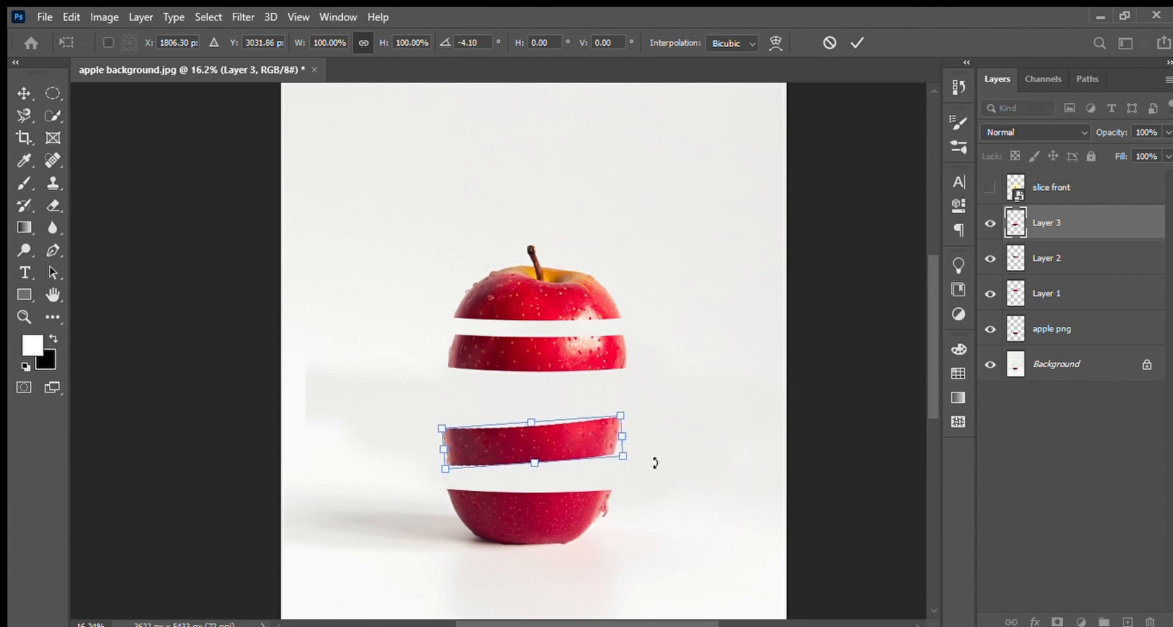
drag(655, 462, 646, 466)
drag(540, 444, 538, 440)
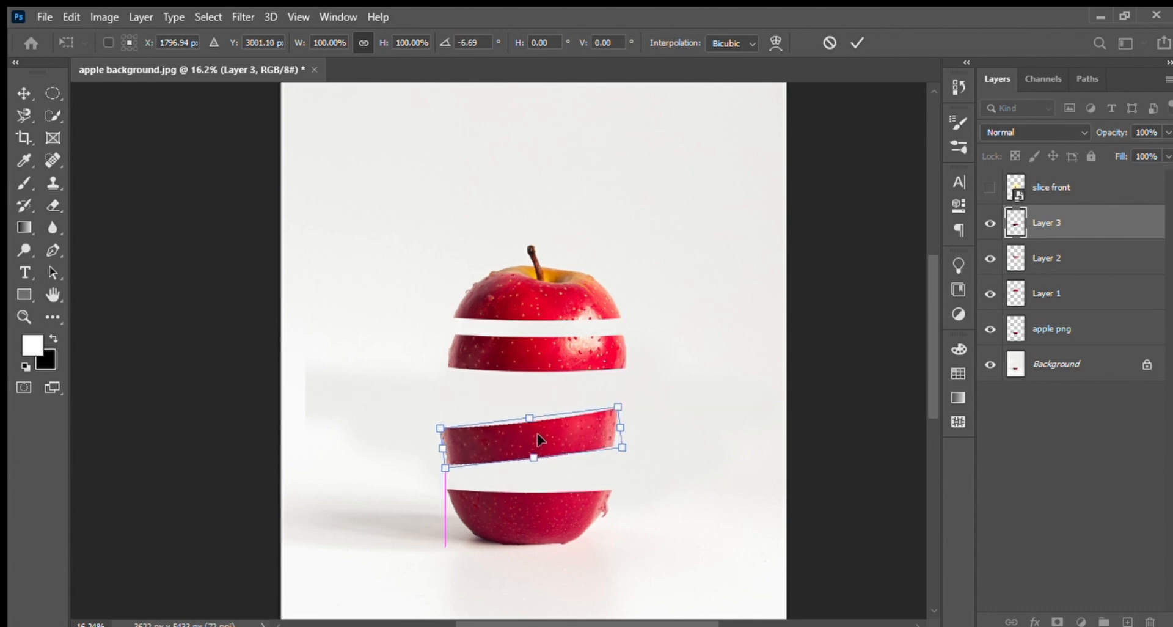
key(Return)
Rotate the Layer 2 slice to about 8.7° and shift it slightly down so it tilts opposite to the slice below
click(563, 361)
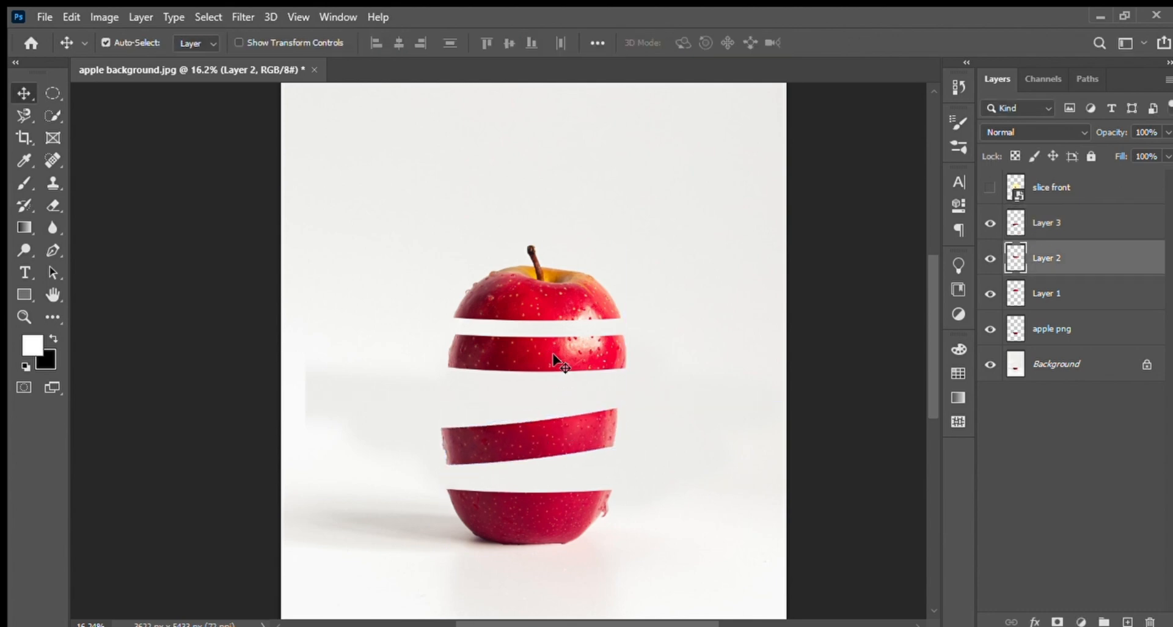
key(ctrl+t)
drag(640, 353, 636, 393)
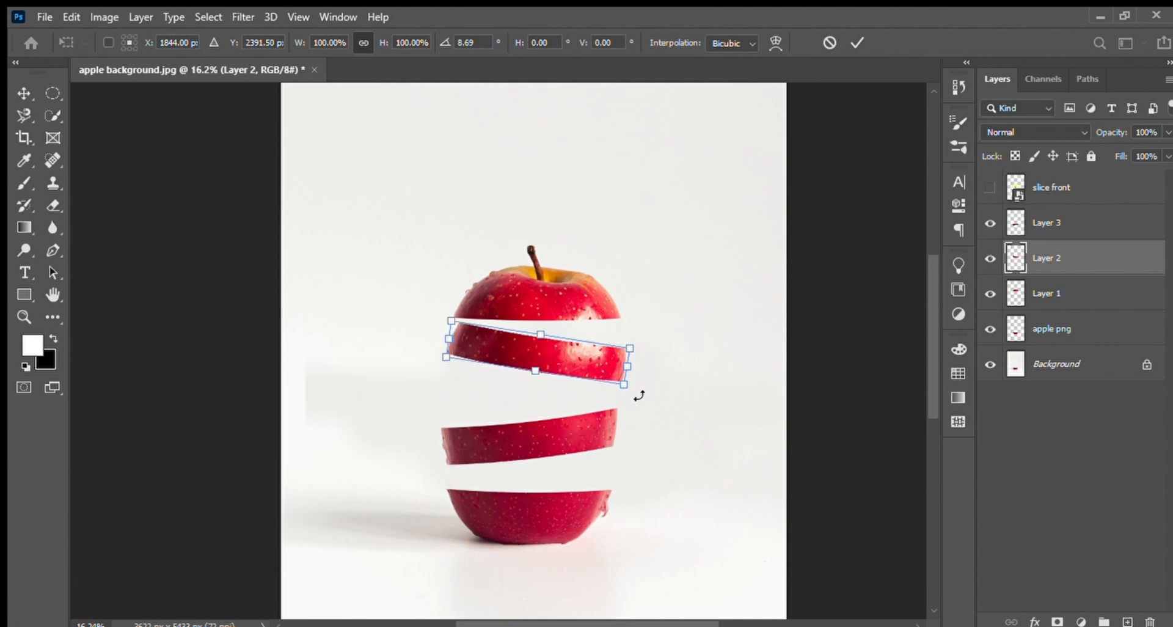
drag(565, 359, 561, 373)
key(Return)
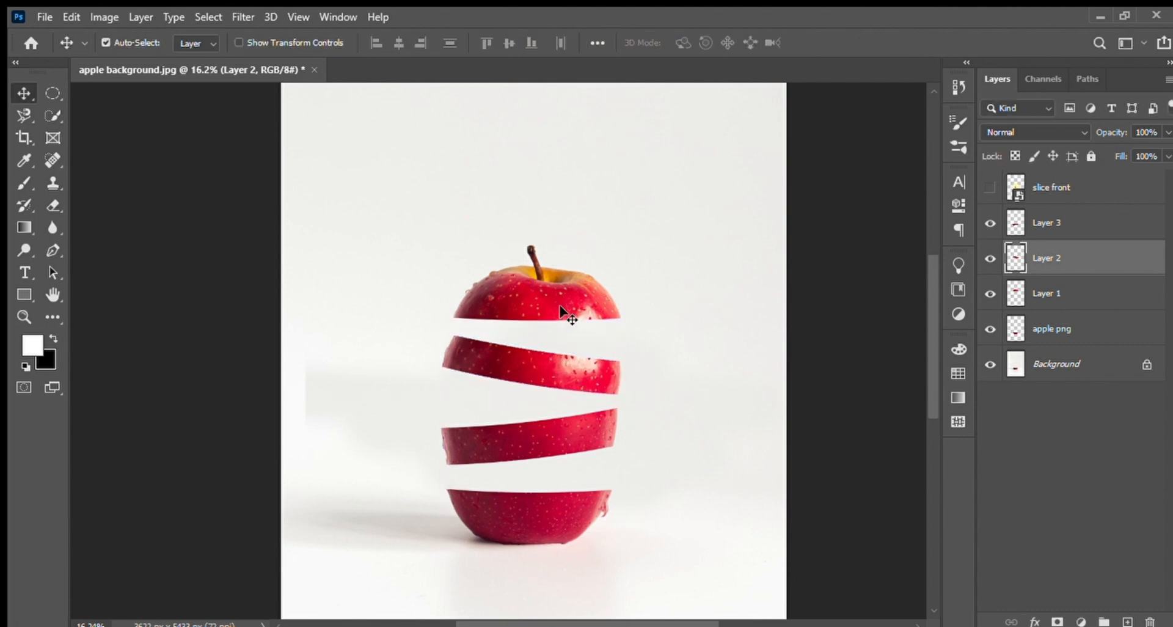
Rotate the apple top on Layer 1 to about -4.6° and shift it slightly up and to the left
ctrl+click(559, 293)
key(ctrl+t)
drag(641, 334, 643, 328)
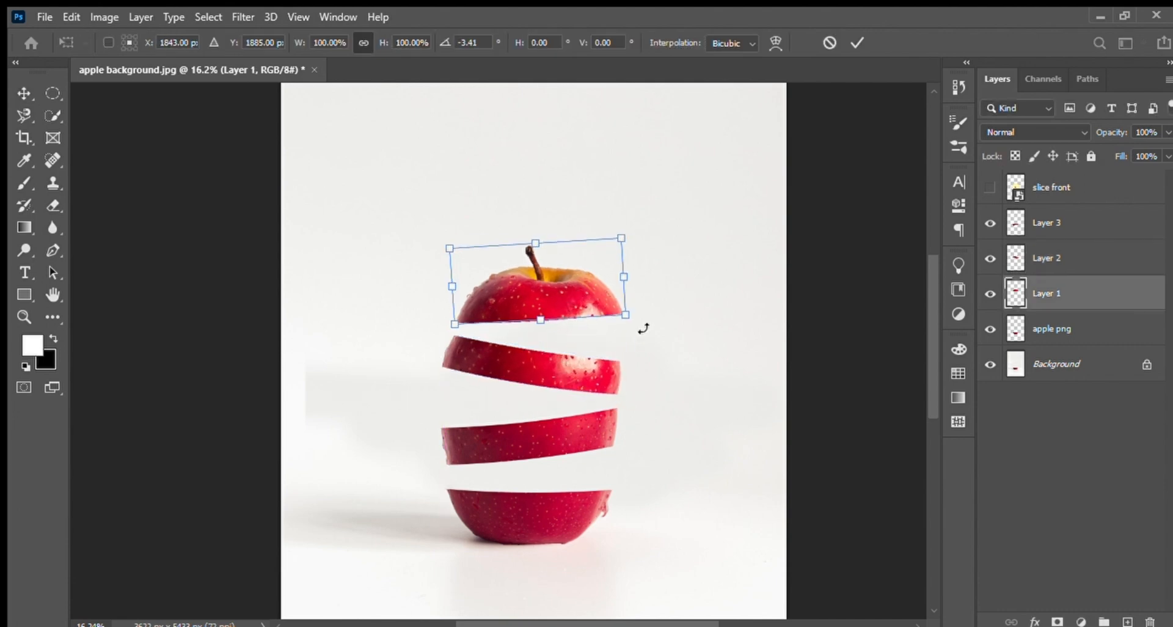
drag(575, 289, 573, 286)
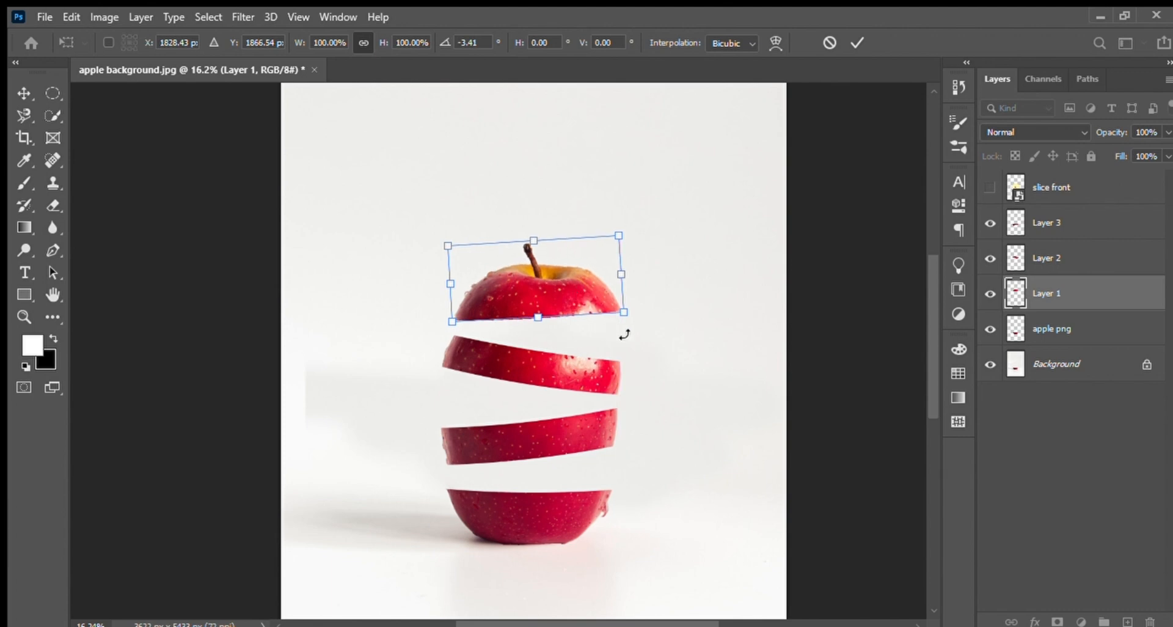
key(Return)
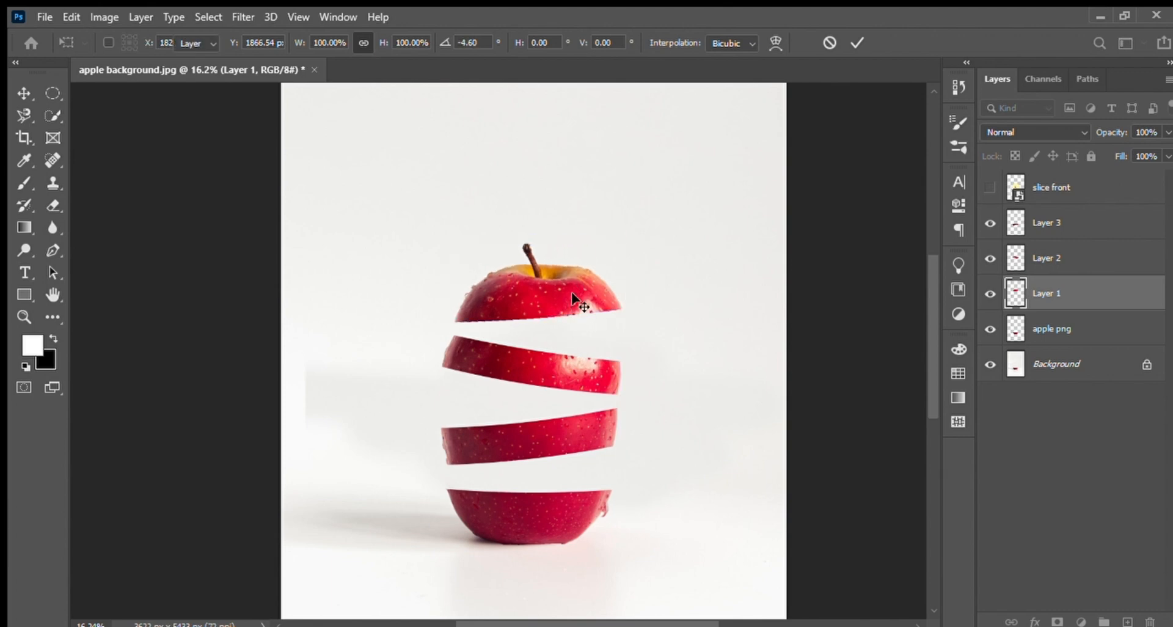
Nudge the Layer 3 slice slightly down and the apple top slightly to the left to line up the stack
click(553, 435)
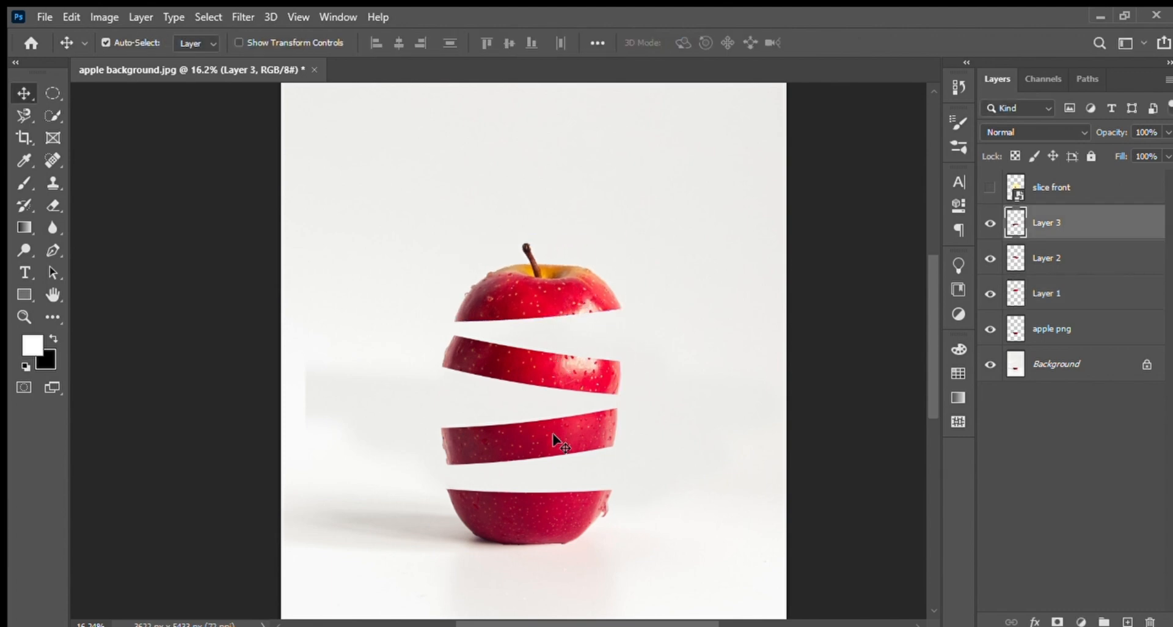
drag(553, 434, 553, 439)
click(556, 199)
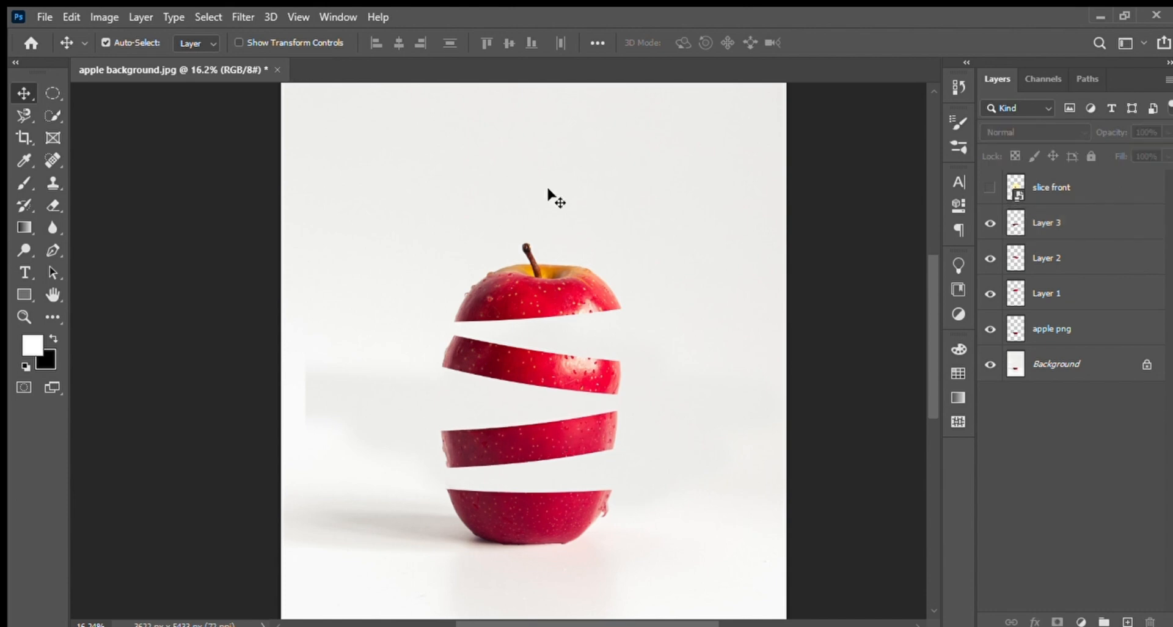
click(505, 278)
key(shift+Left)
key(shift+Left)
click(505, 368)
key(shift+Left)
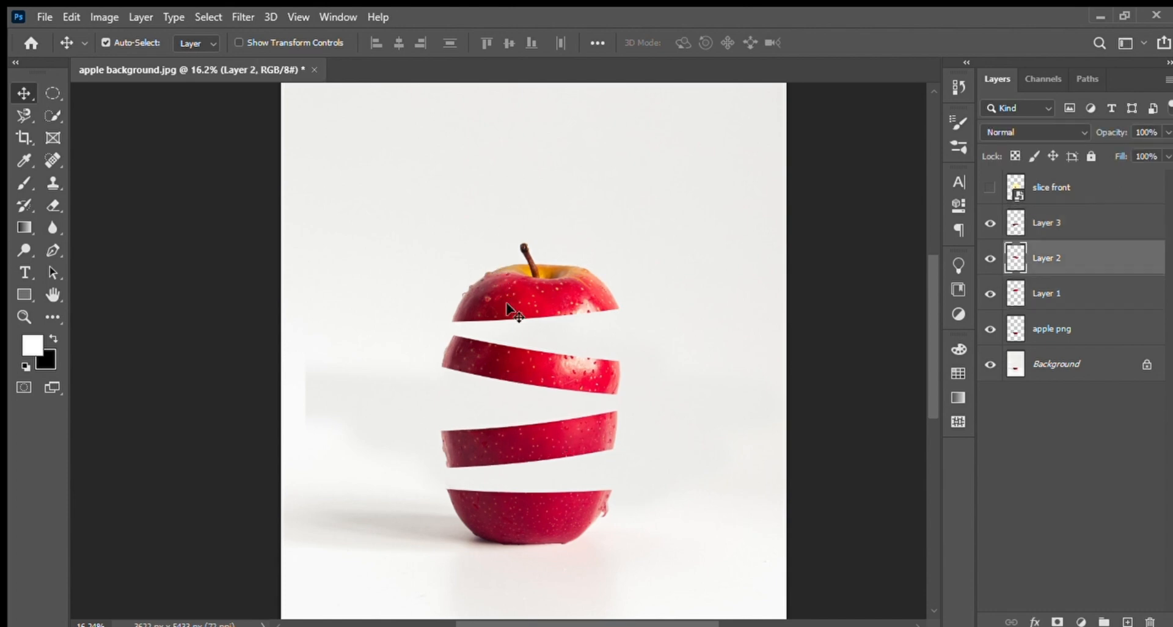
click(510, 296)
click(681, 301)
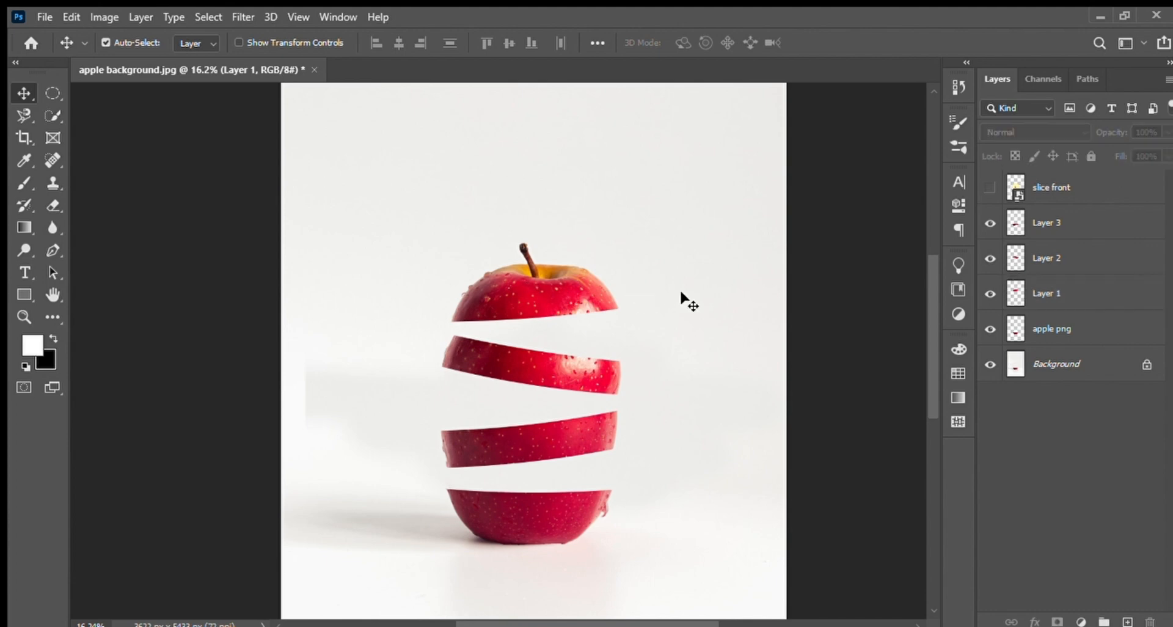
Show the slice front layer and squash it to about 71.4% width and 19.2% height near the apple base
click(985, 188)
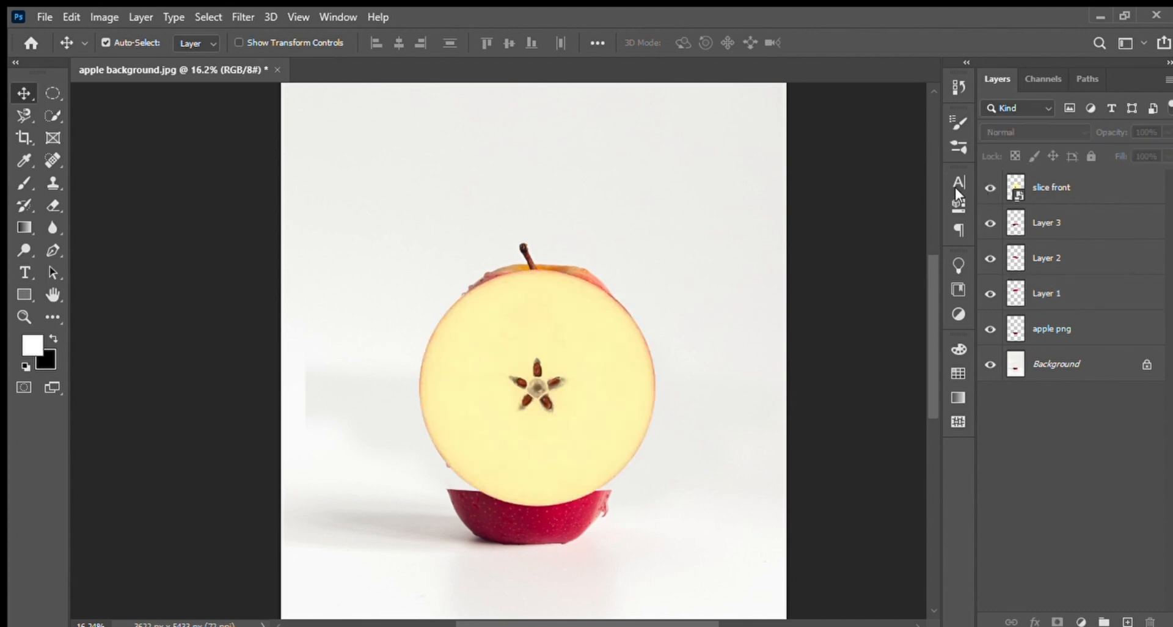
click(573, 274)
key(ctrl+t)
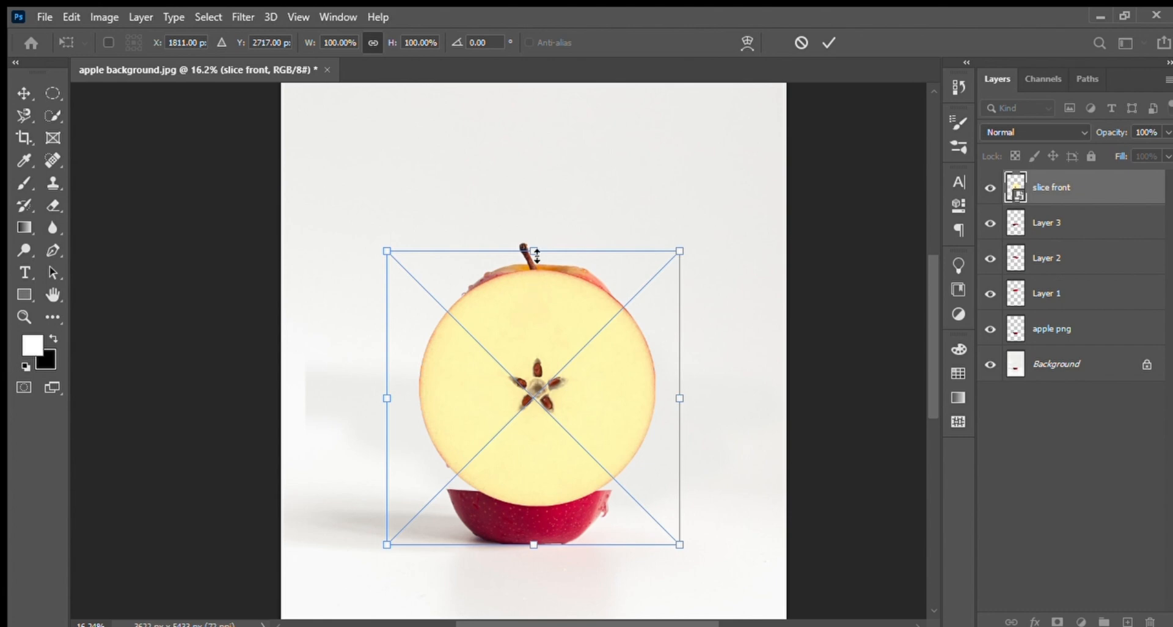
drag(536, 254, 533, 488)
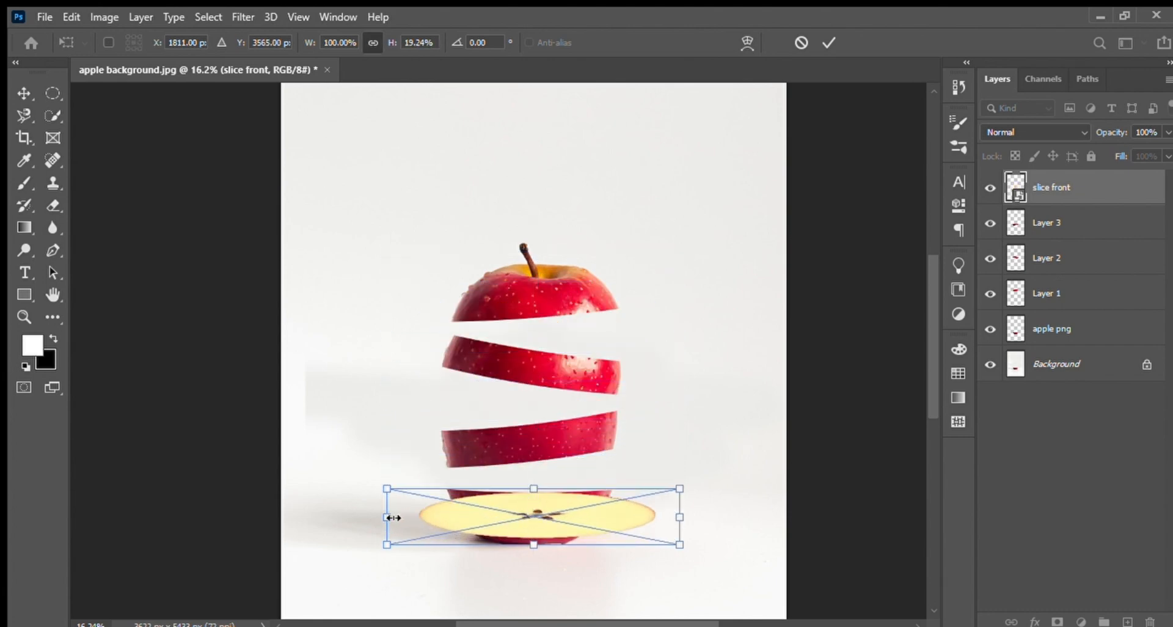
drag(392, 517, 450, 516)
drag(679, 517, 653, 517)
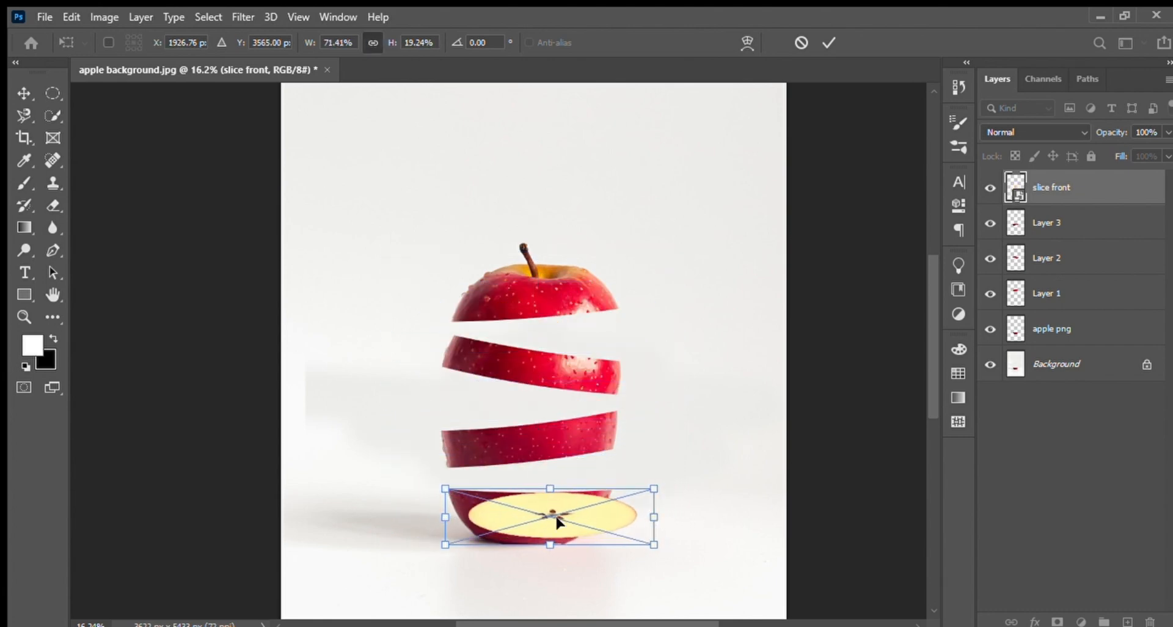
Move the slice front ellipse onto the apple base's cut edge, widening it to about 74.1% and flattening it to about 8% height
scroll(557, 521, up, 5)
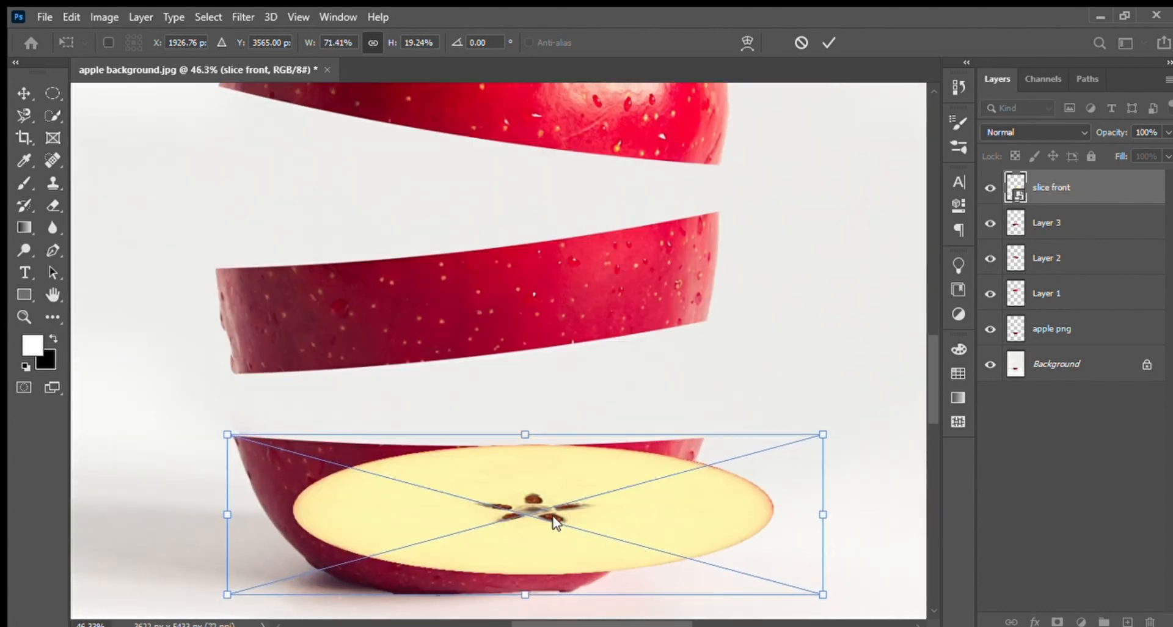
drag(554, 523, 491, 392)
drag(466, 469, 467, 474)
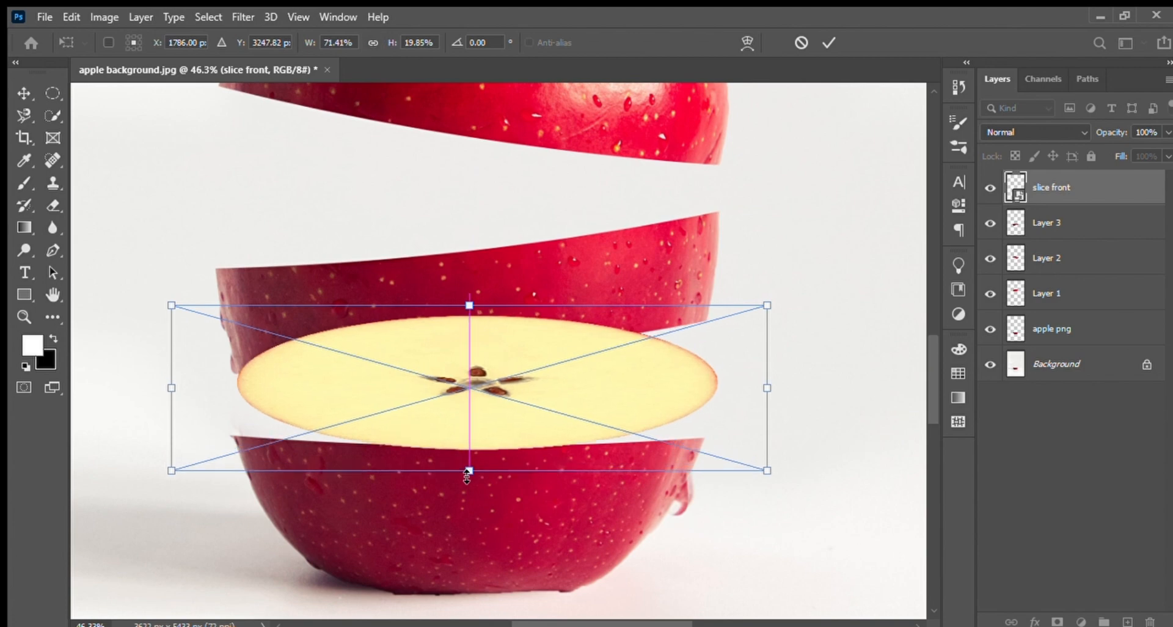
drag(171, 386, 149, 387)
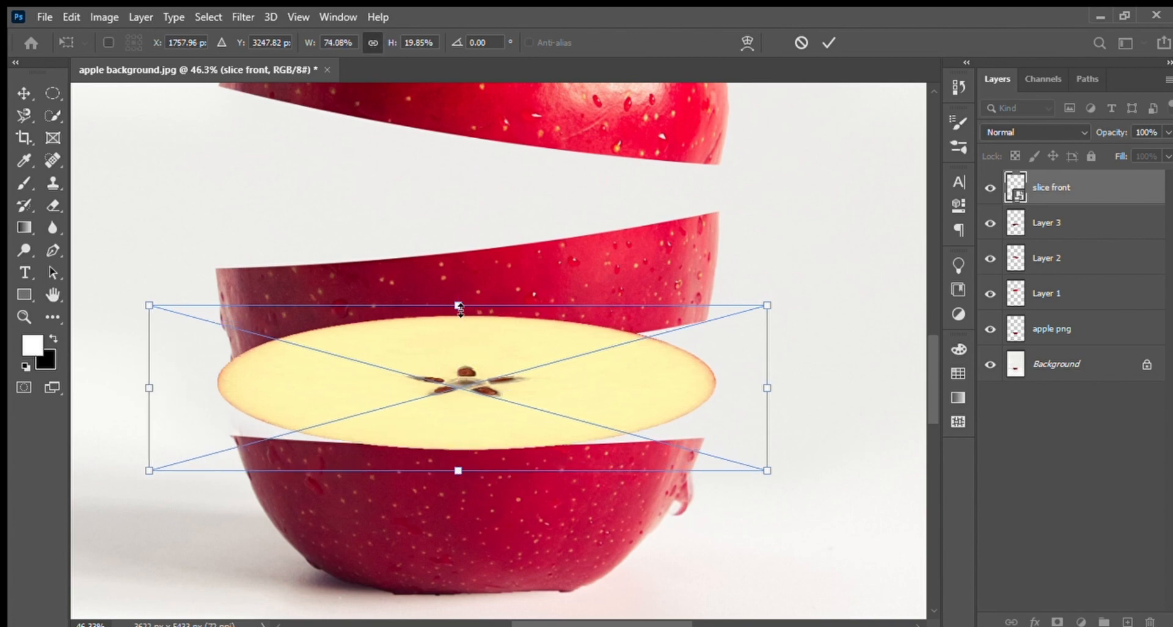
drag(459, 307, 458, 404)
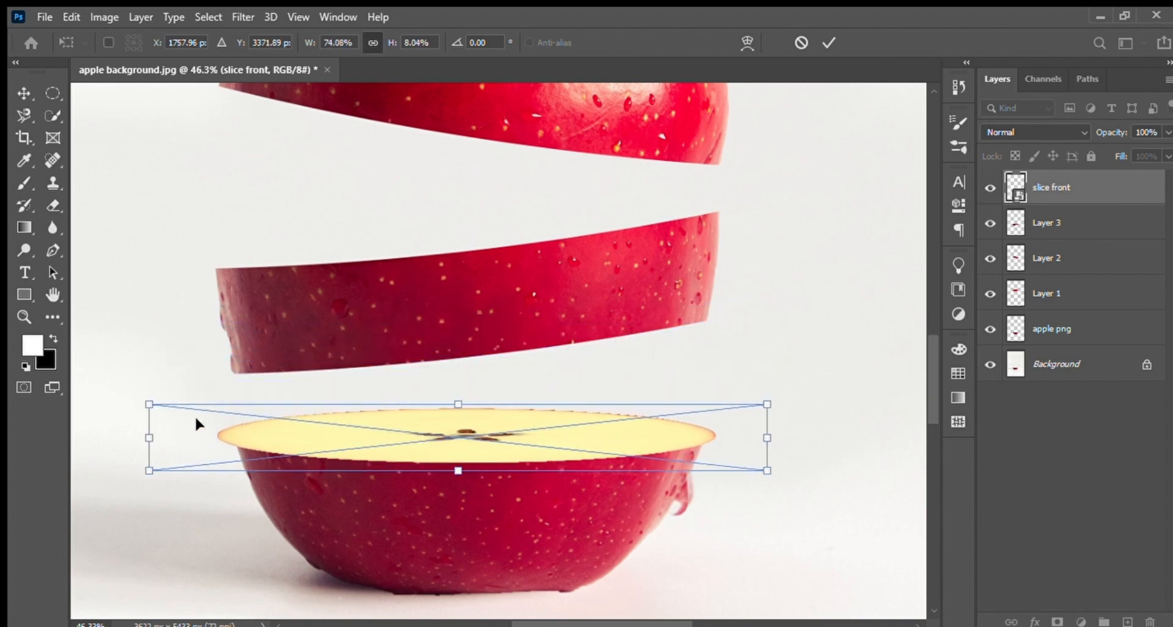
Fit the slice front face exactly to the base's rim at about 69.8% width and 7.9% height, and apply the transform
drag(146, 439, 169, 437)
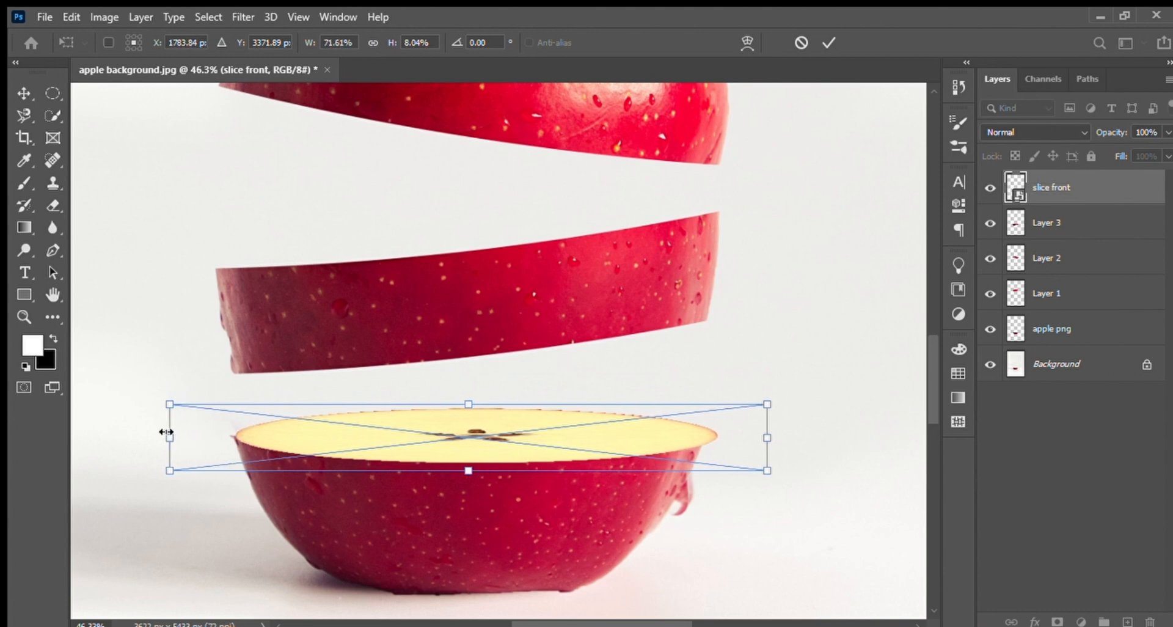
mouse_move(752, 433)
mouse_down()
mouse_move(725, 433)
mouse_move(733, 425)
mouse_up()
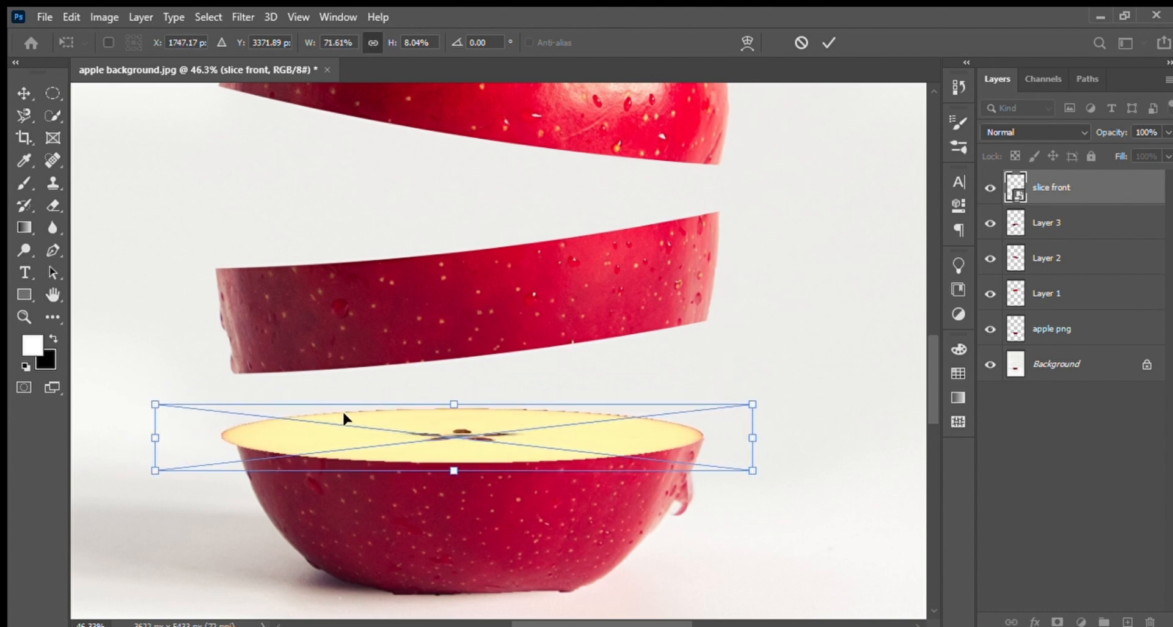
mouse_move(153, 439)
mouse_down()
mouse_move(188, 441)
mouse_move(169, 438)
mouse_up()
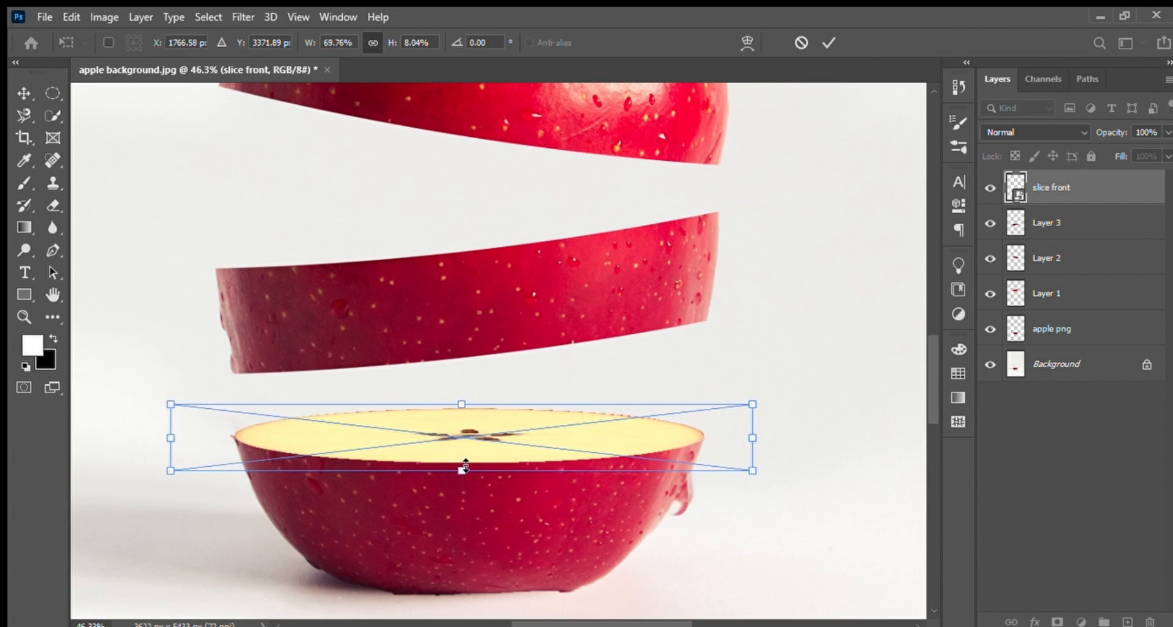
mouse_move(466, 465)
mouse_down()
mouse_move(464, 449)
mouse_move(465, 464)
mouse_up()
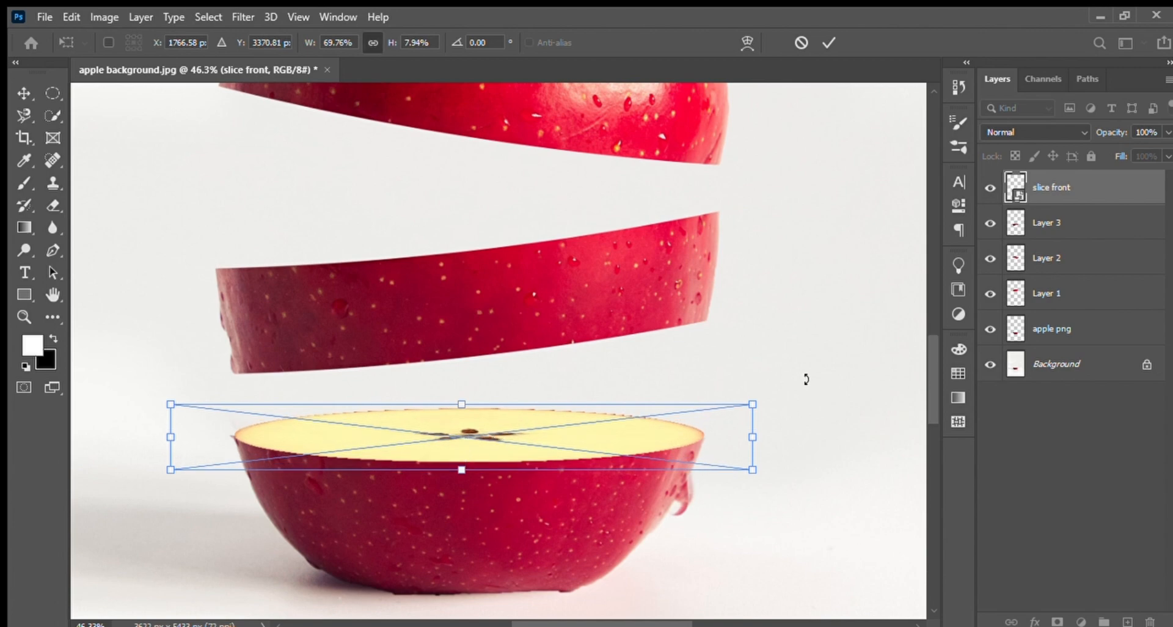
key(Return)
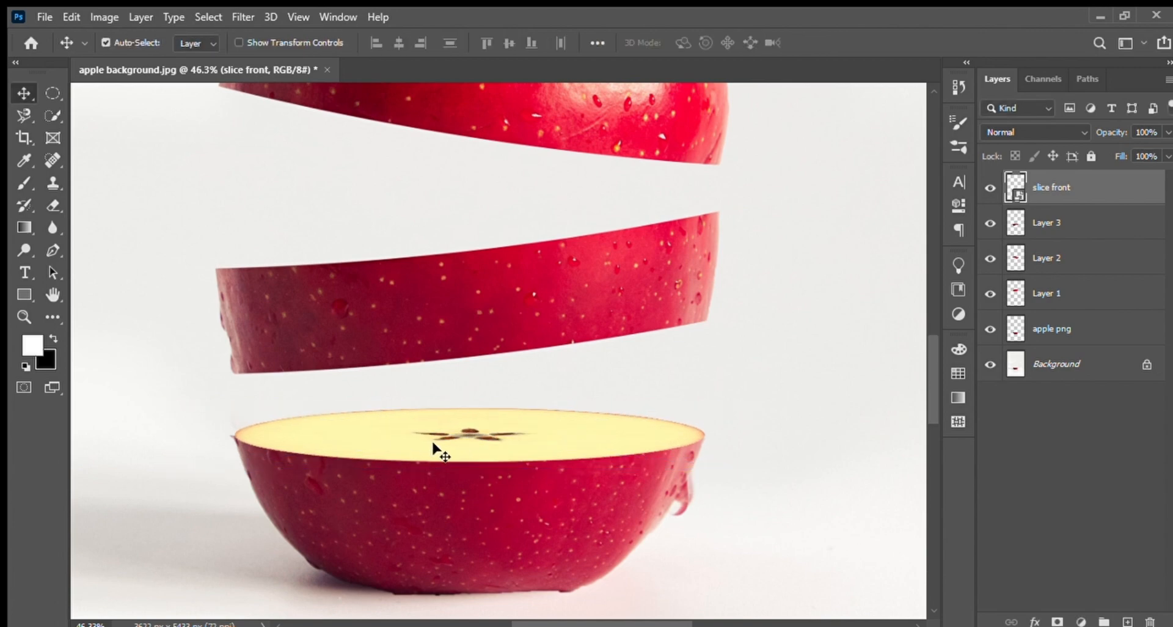
Duplicate the cut face onto the Layer 3 slice, rotate the copy to -6° and widen it to about 75.5%
drag(435, 448, 428, 207)
key(ctrl)
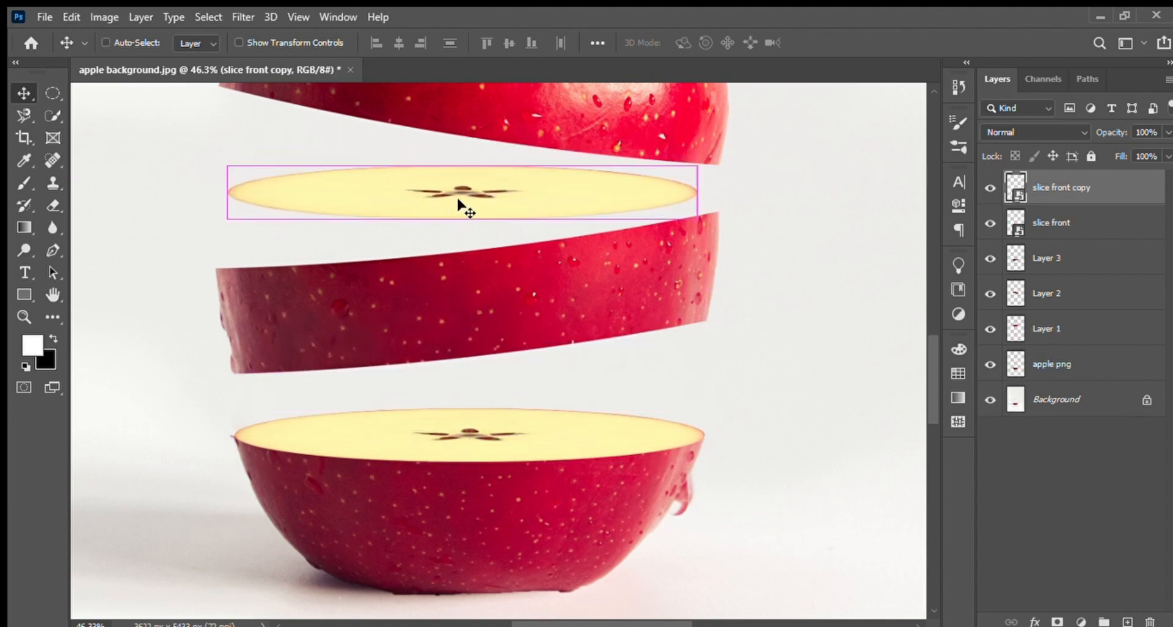
key(ctrl+t)
drag(778, 238, 782, 205)
drag(522, 176, 573, 215)
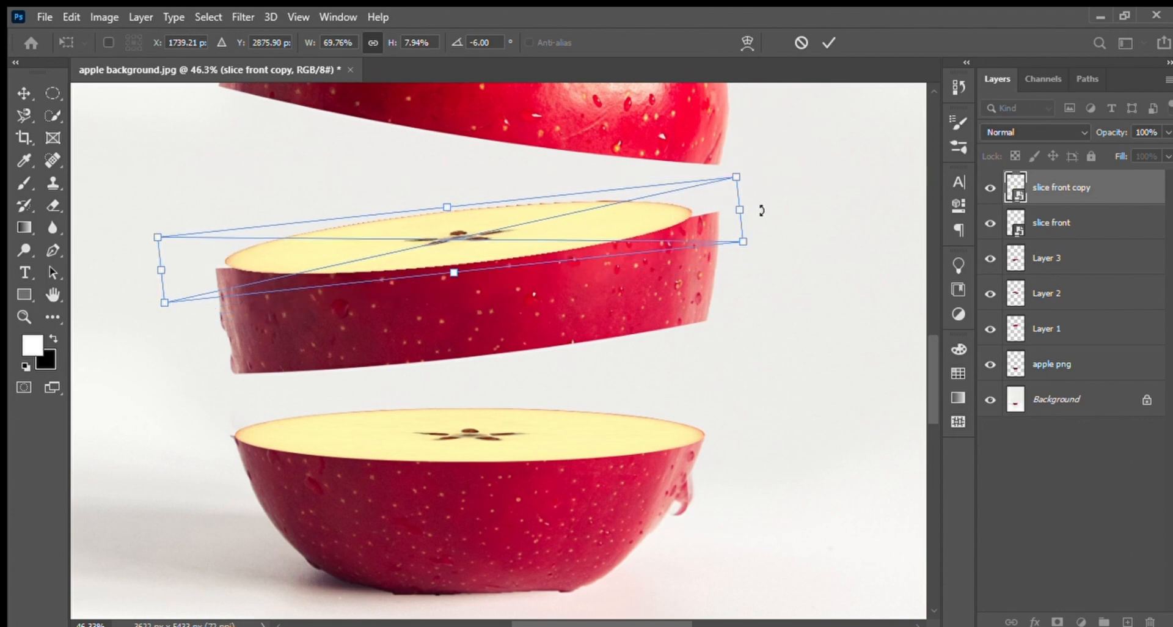
drag(741, 210, 776, 206)
drag(164, 270, 148, 270)
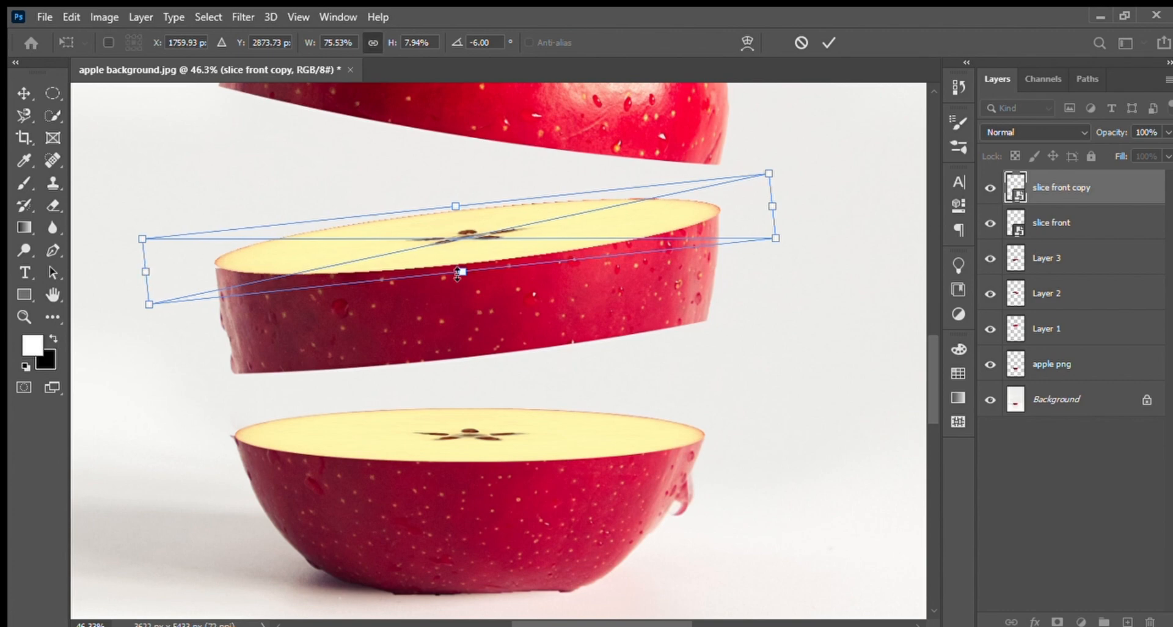
Flatten the Layer 3 slice's cut face to about 4.7% height, tilt it to -6.6° and fit it to the slice's upper edge
drag(463, 270, 459, 246)
drag(487, 210, 485, 220)
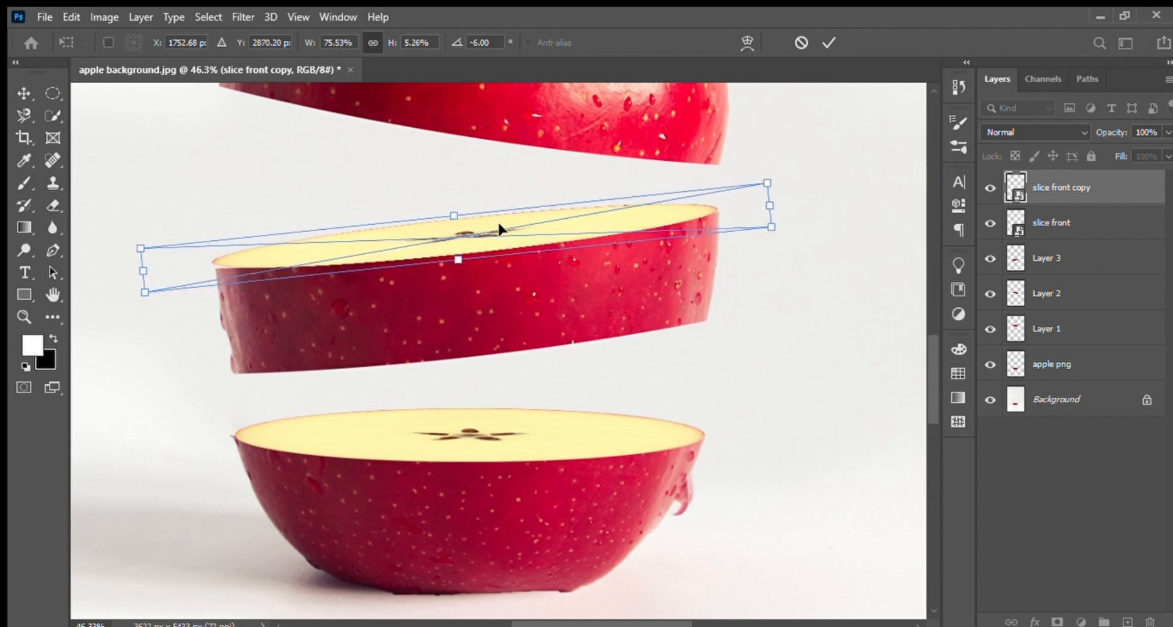
drag(147, 303, 154, 305)
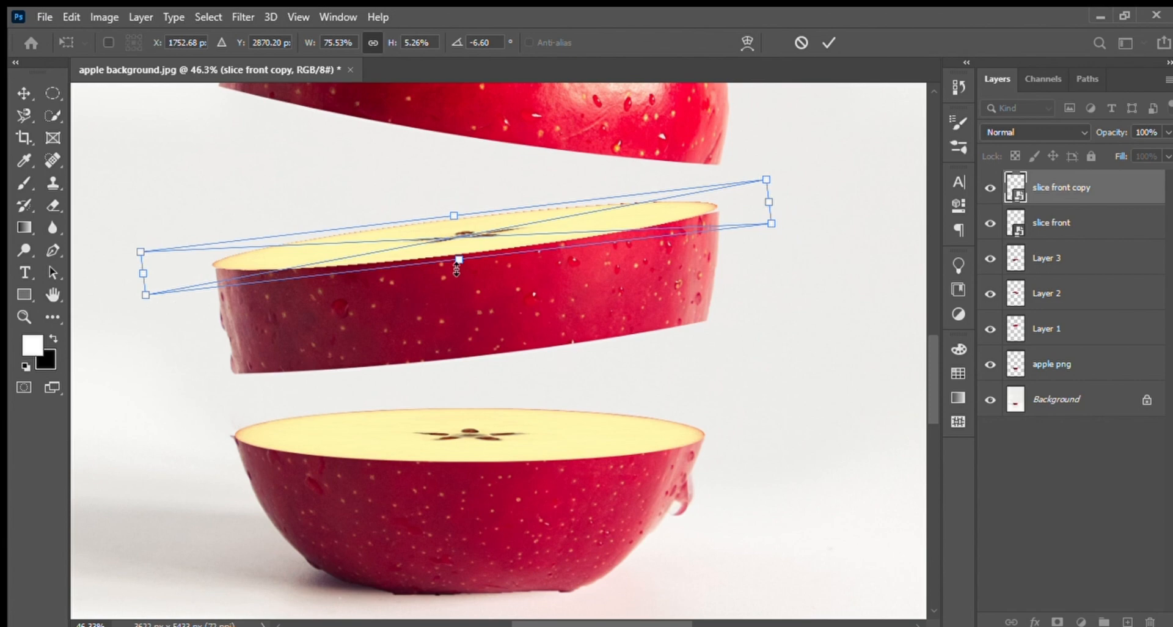
drag(457, 268, 456, 244)
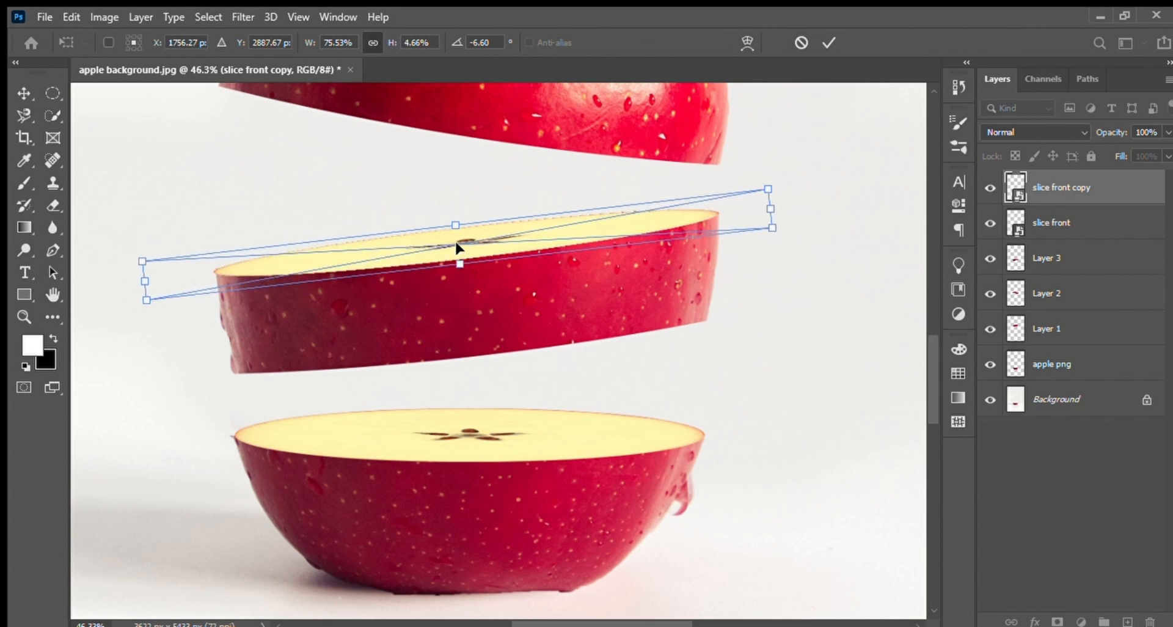
drag(151, 281, 151, 276)
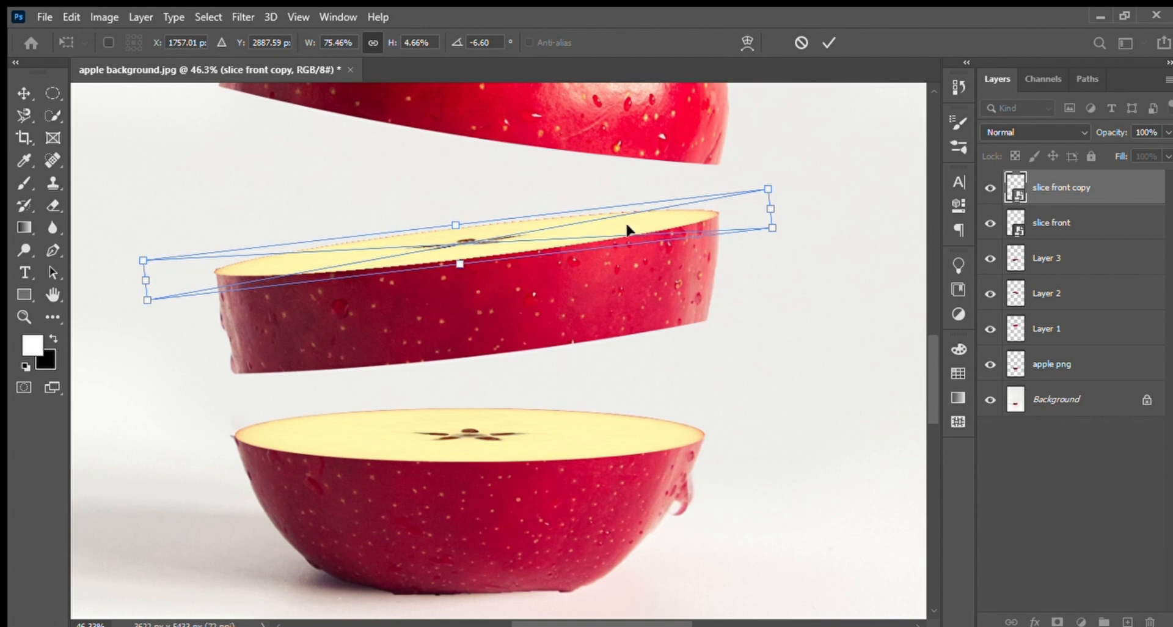
key(Return)
Duplicate the tilted cut face onto the Layer 2 slice, rotate the copy to about 8.6° and narrow it to about 73.6%
scroll(544, 314, up, 6)
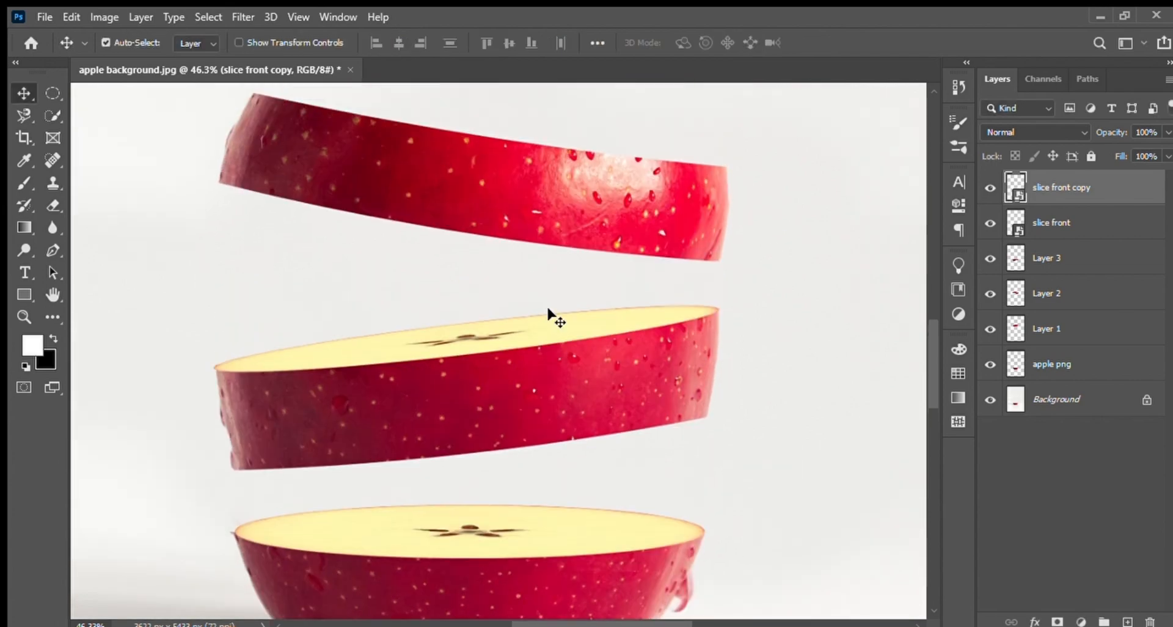
drag(502, 482, 529, 247)
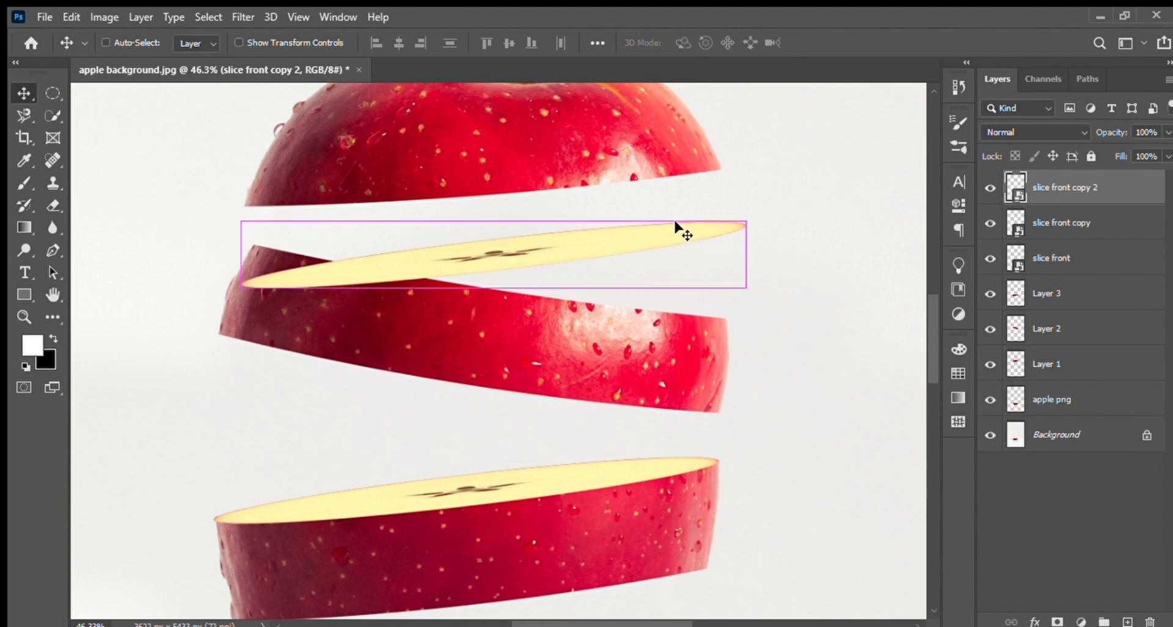
key(ctrl+t)
drag(819, 249, 794, 335)
drag(616, 276, 612, 292)
mouse_move(177, 233)
mouse_down()
mouse_move(206, 232)
mouse_move(193, 237)
mouse_up()
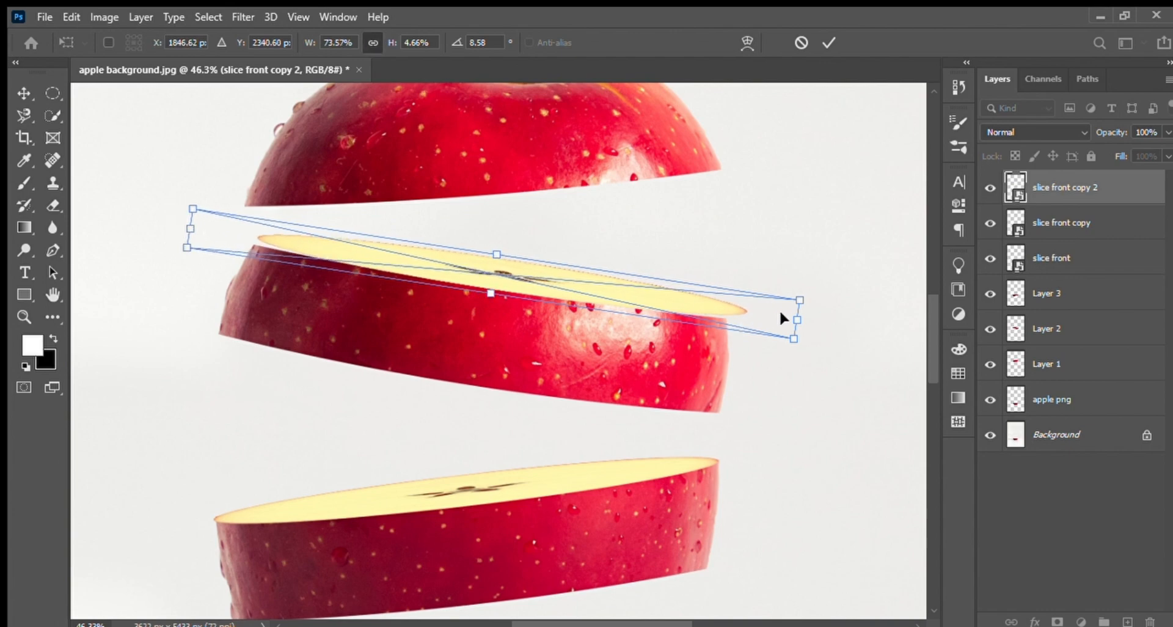
Fit the Layer 2 slice's cut face to its upper edge, narrowing it to about 71.4% and flattening it to about 3.6% height
drag(795, 319, 779, 318)
drag(573, 282, 564, 297)
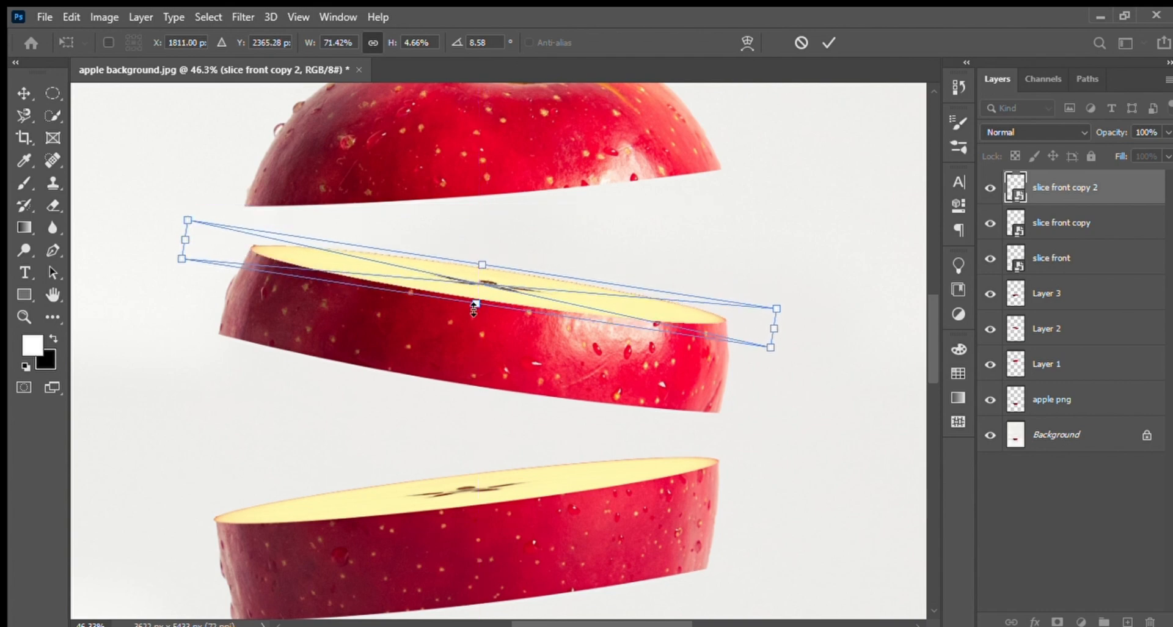
drag(474, 308, 481, 298)
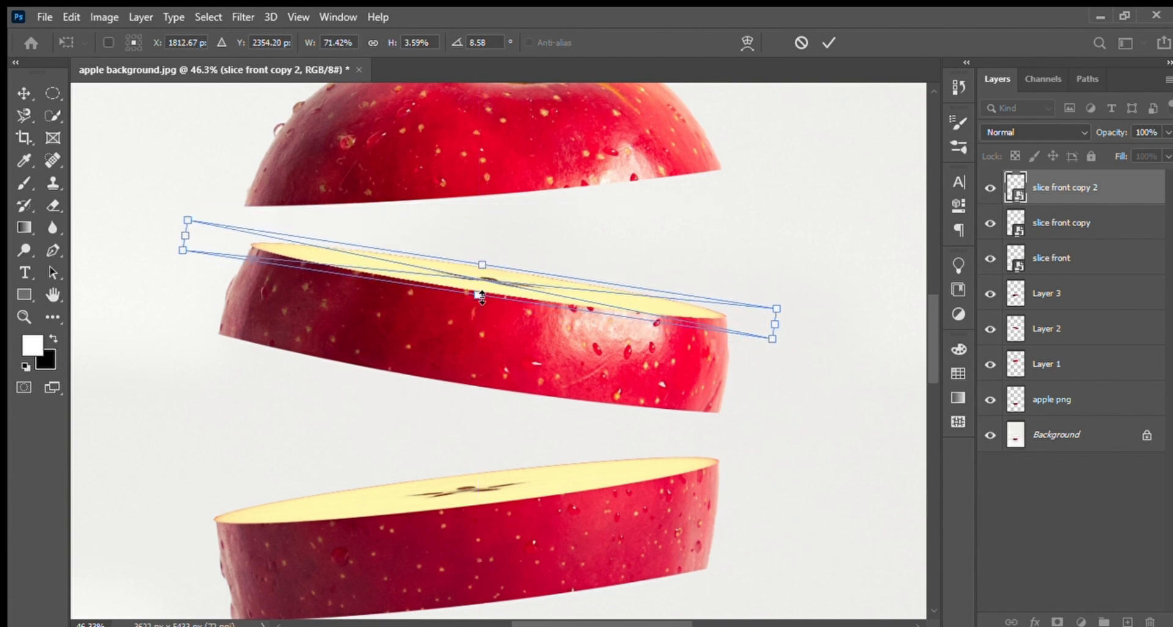
drag(186, 235, 200, 238)
key(Return)
Add an Exposure adjustment layer above the slice front layer and clip it to that layer
scroll(635, 330, down, 2)
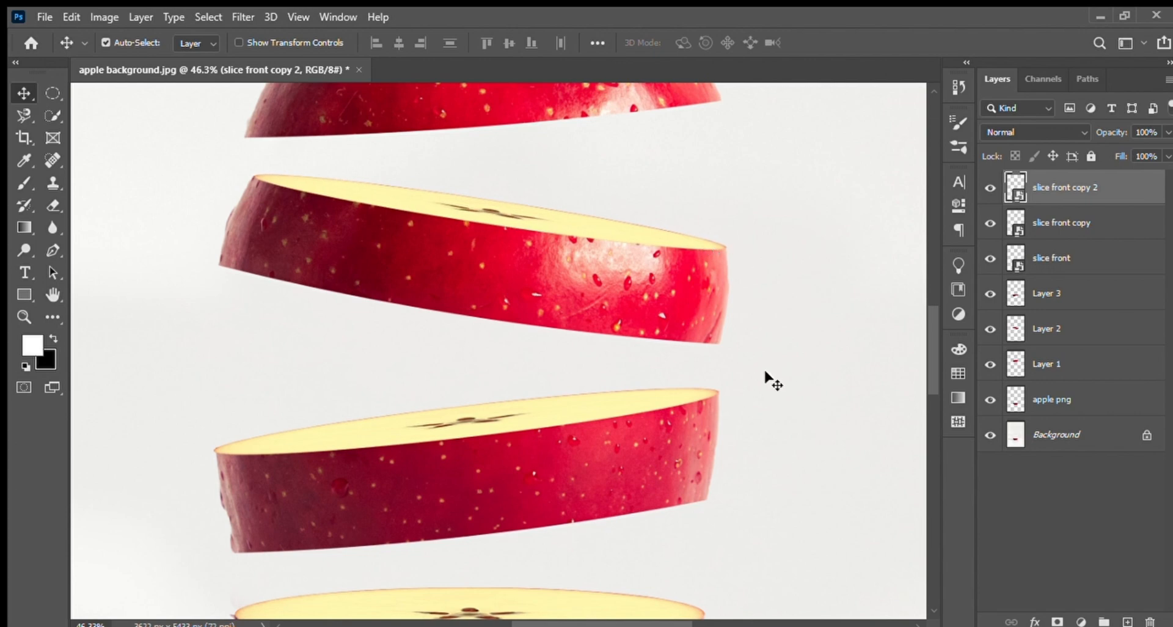
scroll(765, 372, down, 3)
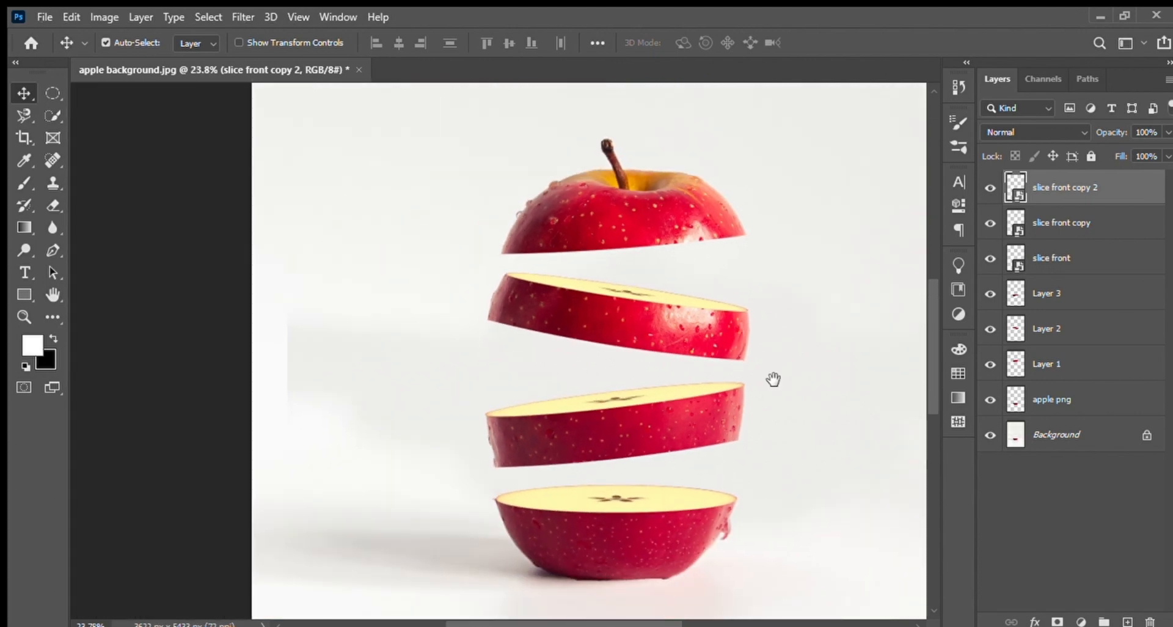
drag(772, 380, 668, 384)
click(1092, 259)
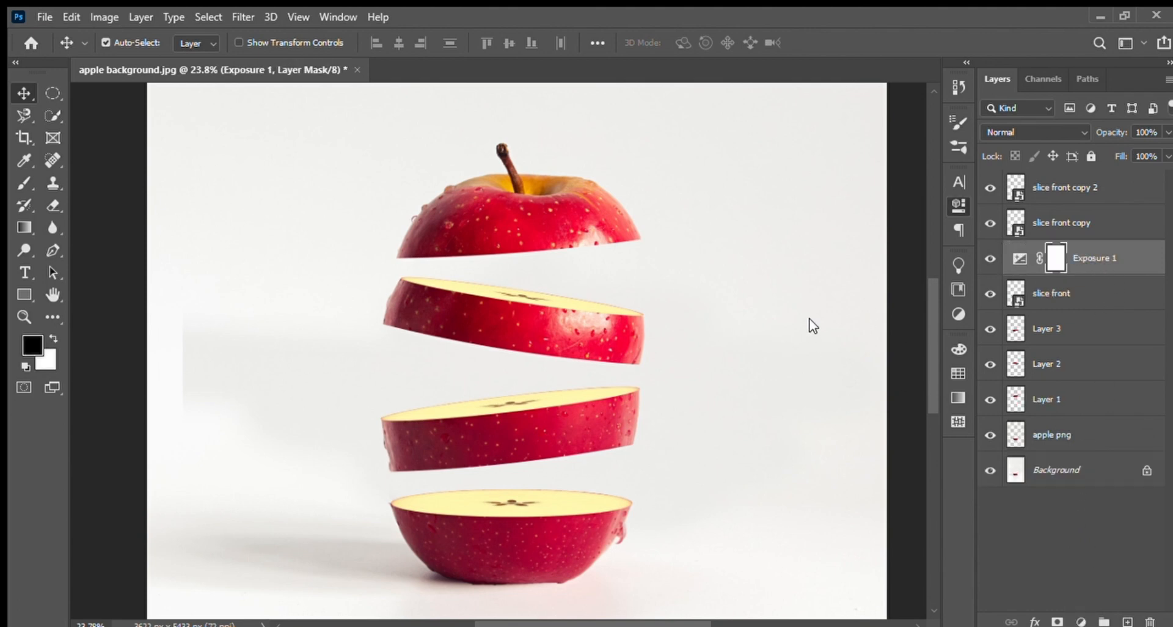
key(ctrl+alt+g)
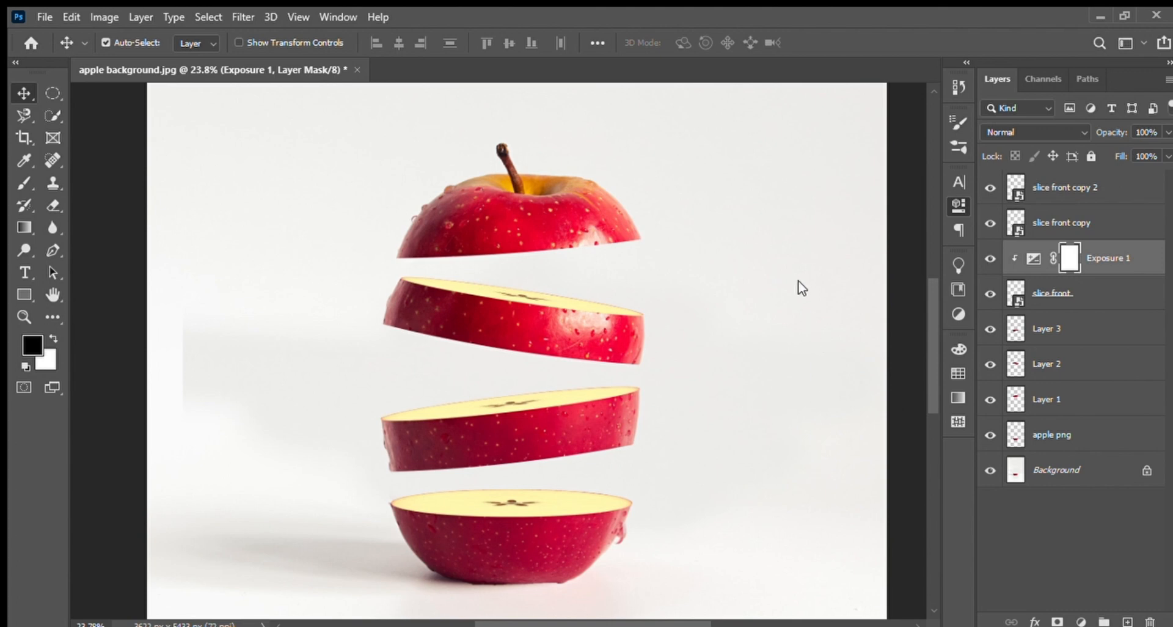
Lower the clipped Exposure adjustment until the apple base's cut face turns a dark olive tone
drag(807, 280, 802, 280)
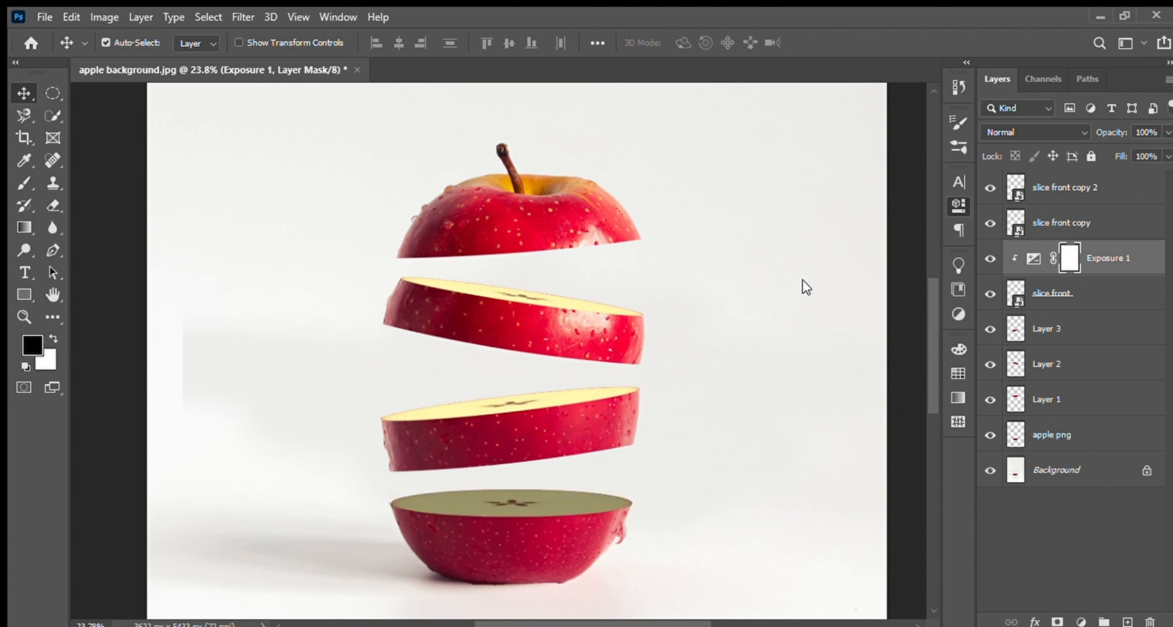
click(876, 330)
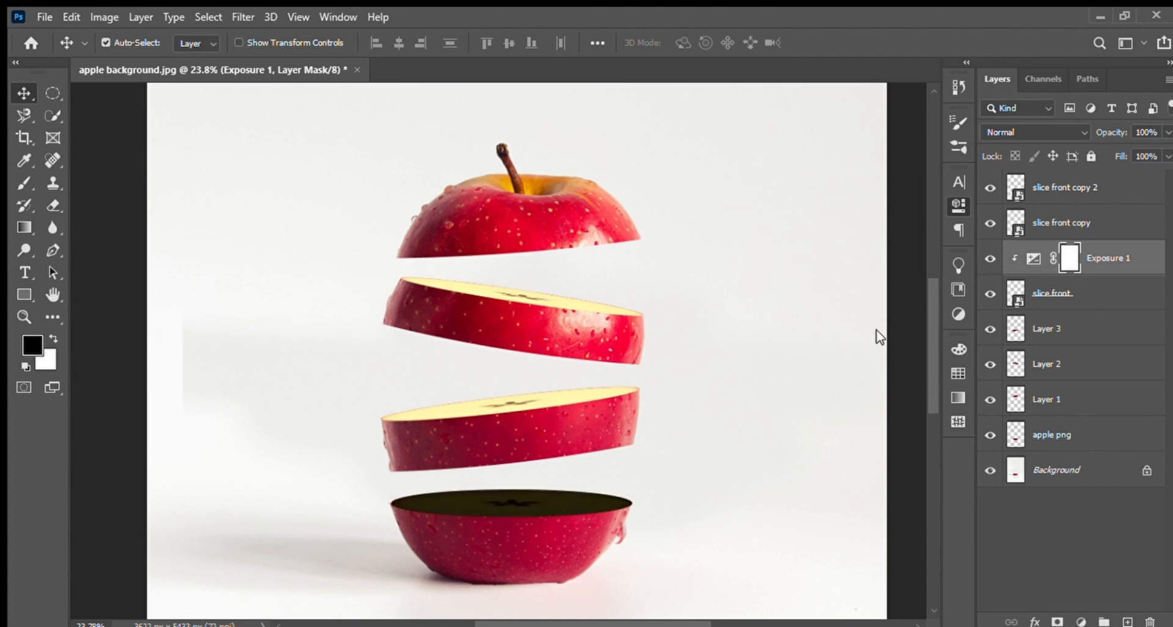
drag(875, 330, 842, 334)
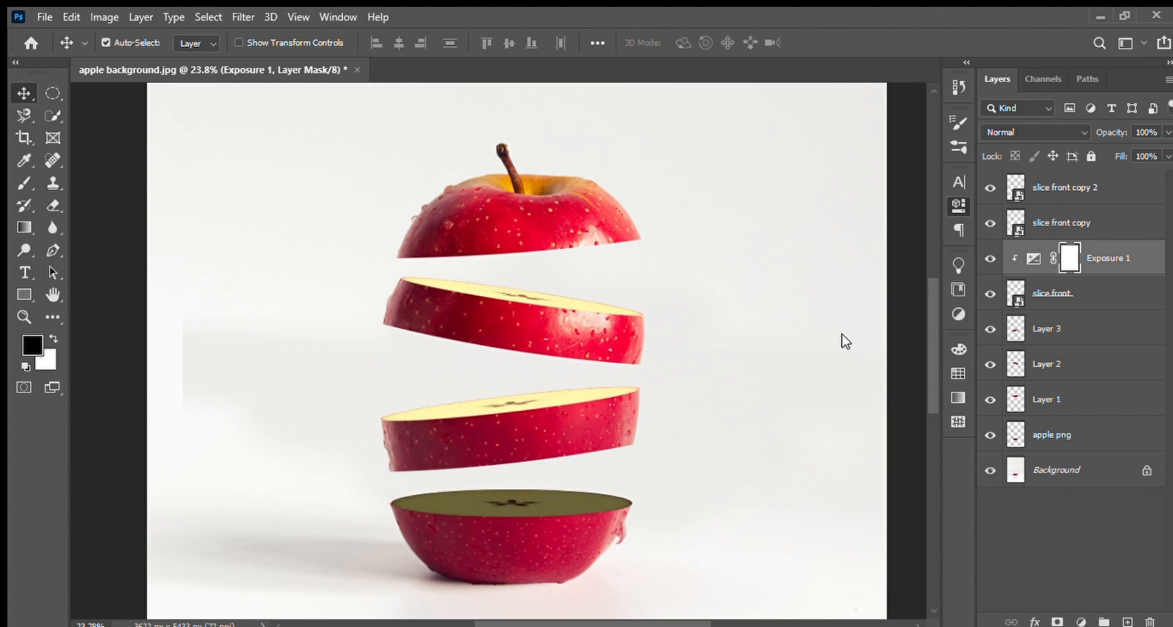
drag(741, 269, 785, 265)
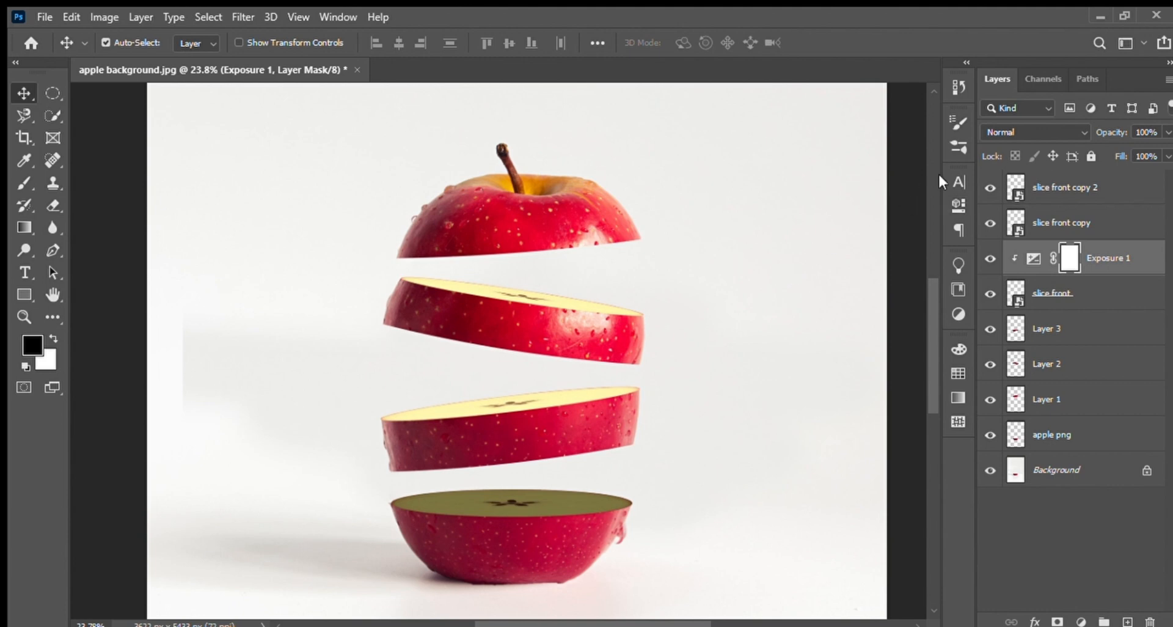
Move the Exposure 1 adjustment above slice front copy and clip it to that layer
drag(1100, 254, 1083, 217)
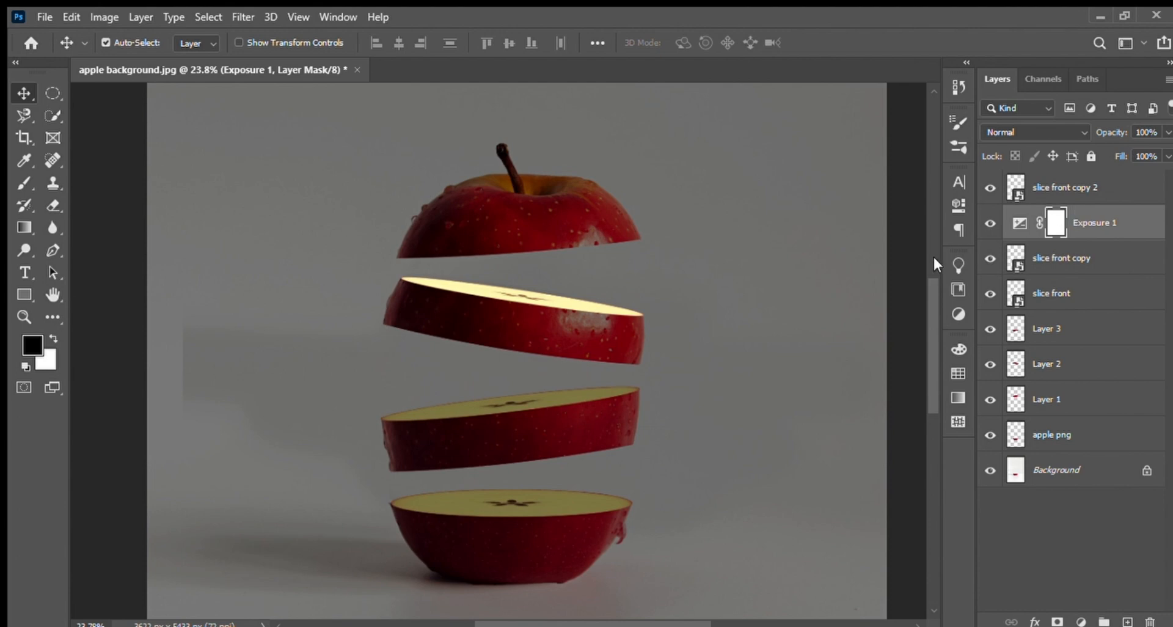
key(ctrl+alt+g)
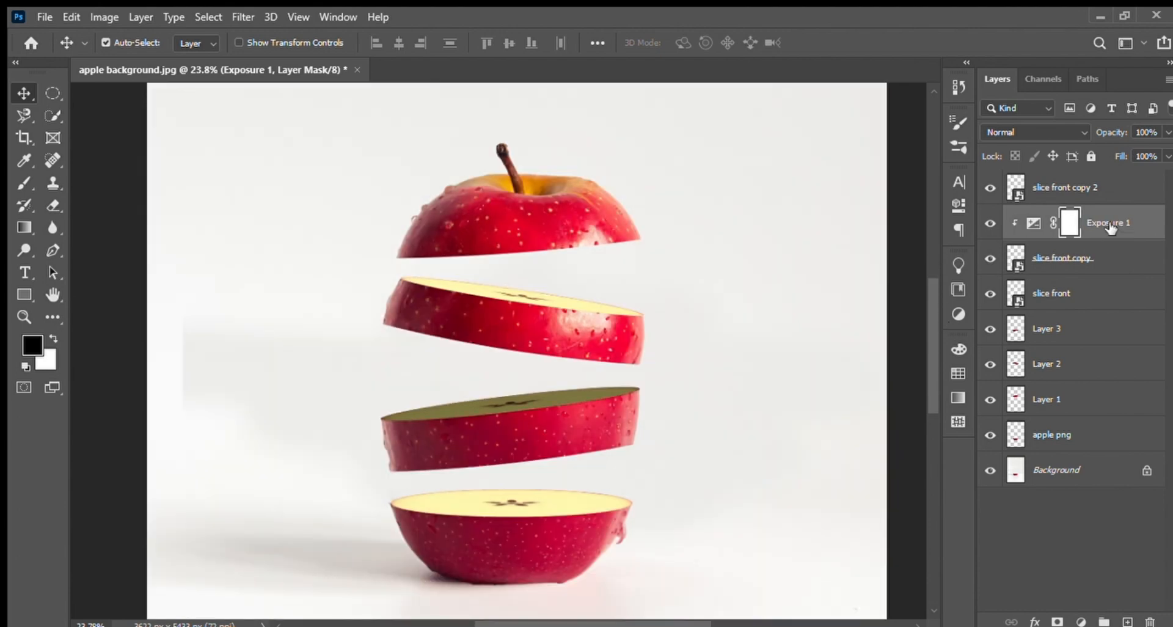
Duplicate the Exposure 1 adjustment above slice front copy 2 and above slice front, clipping each duplicate to the layer beneath it
drag(1133, 222, 1131, 177)
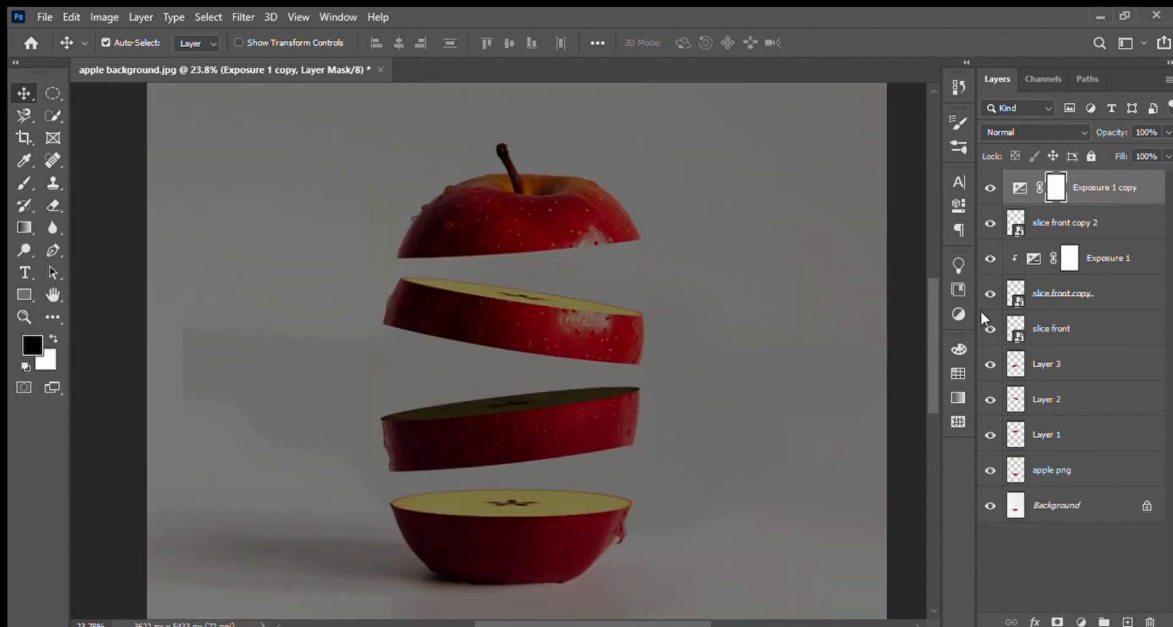
key(ctrl+alt+g)
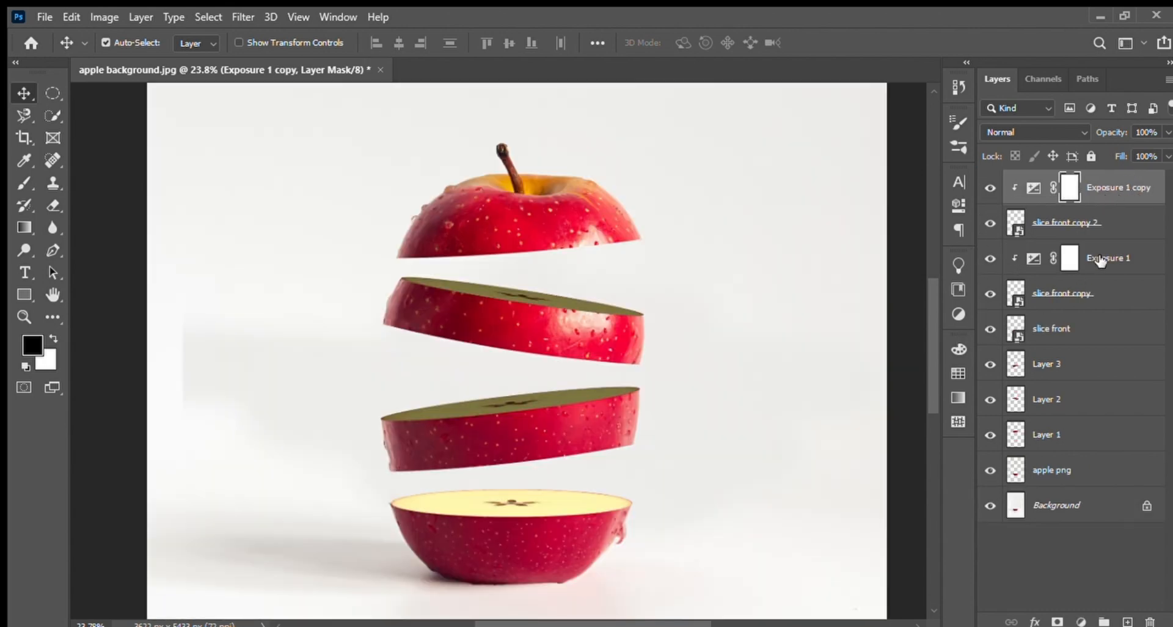
drag(1099, 261, 1099, 304)
click(1094, 306)
key(x)
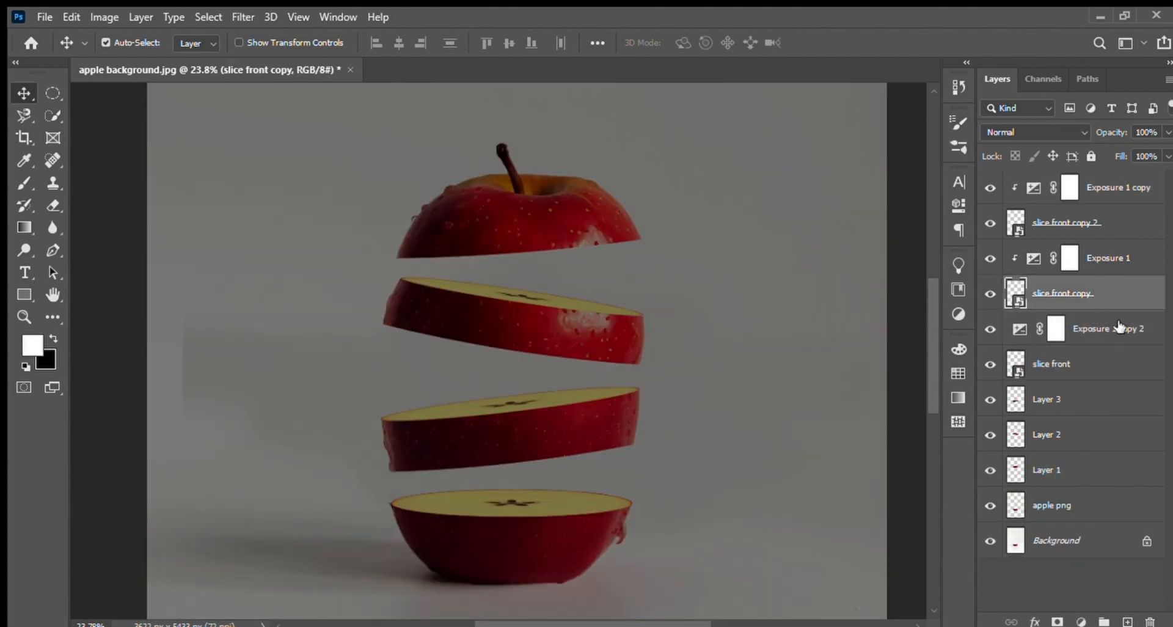
click(1099, 328)
key(ctrl+alt+g)
click(776, 393)
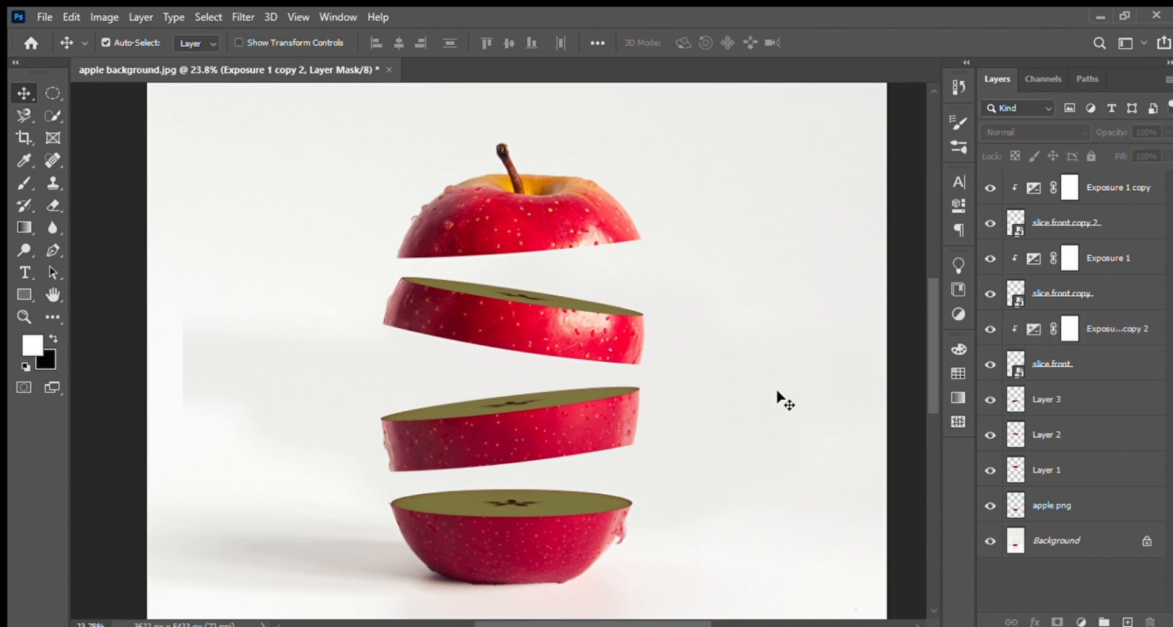
Invert the mask of the Exposure adjustment clipped to slice front and paint soft white shading over the base's cut face at 51% brush opacity
click(1075, 336)
key(ctrl+i)
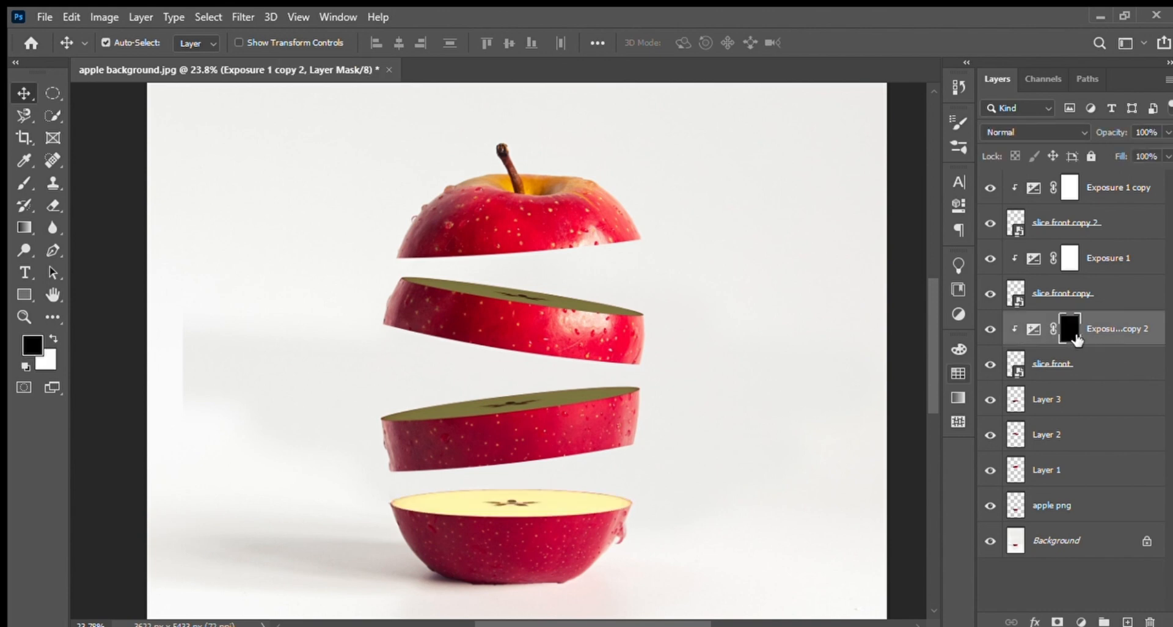
key(x)
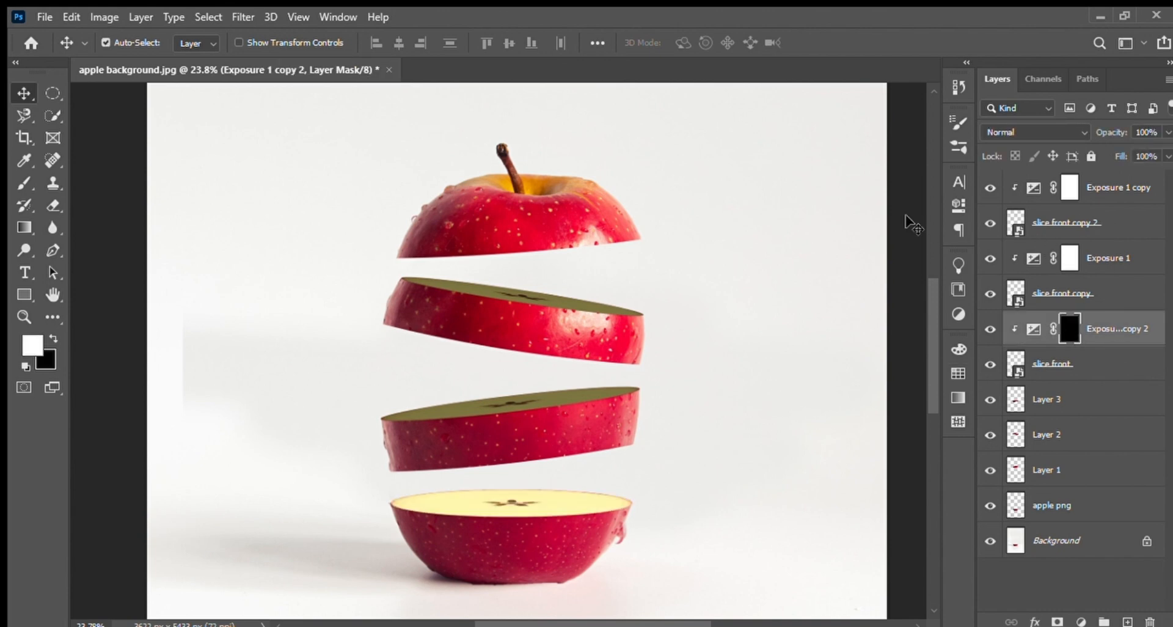
click(25, 183)
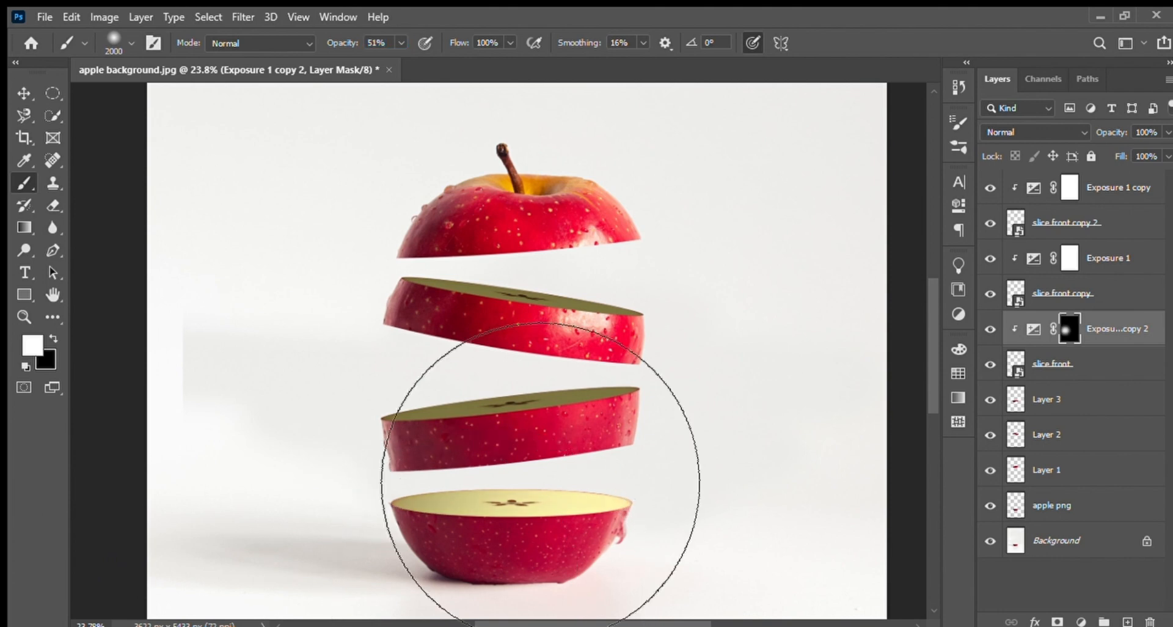
Invert the Exposure 1 mask and paint soft white on it to shade the right end of the lower floating slice's cut face
click(1067, 264)
key(ctrl+i)
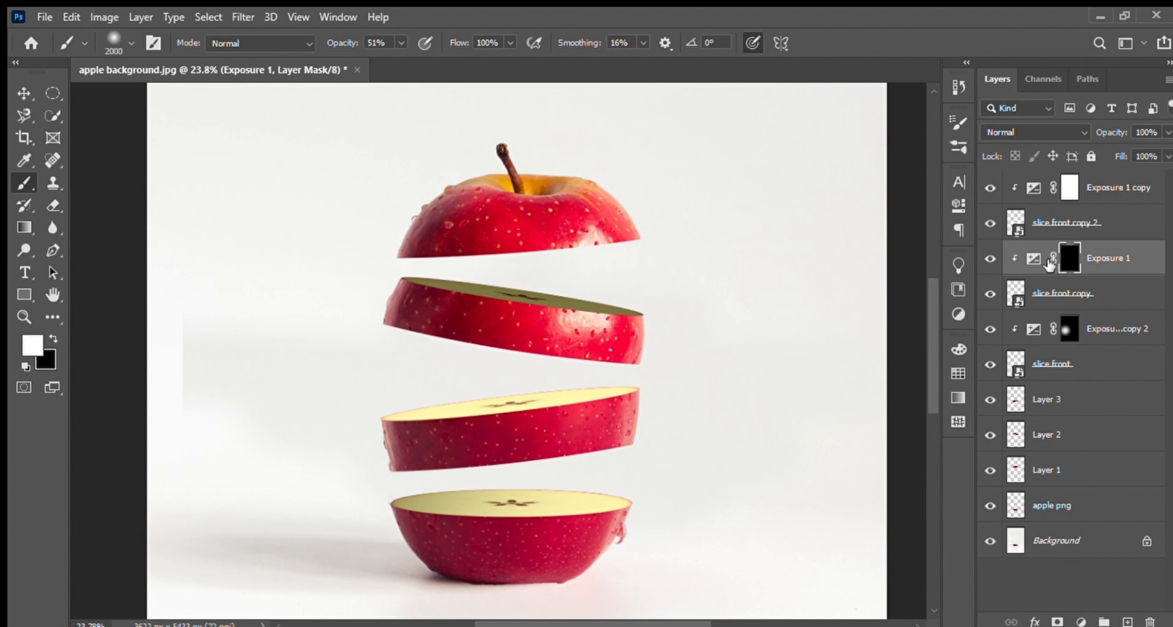
click(825, 524)
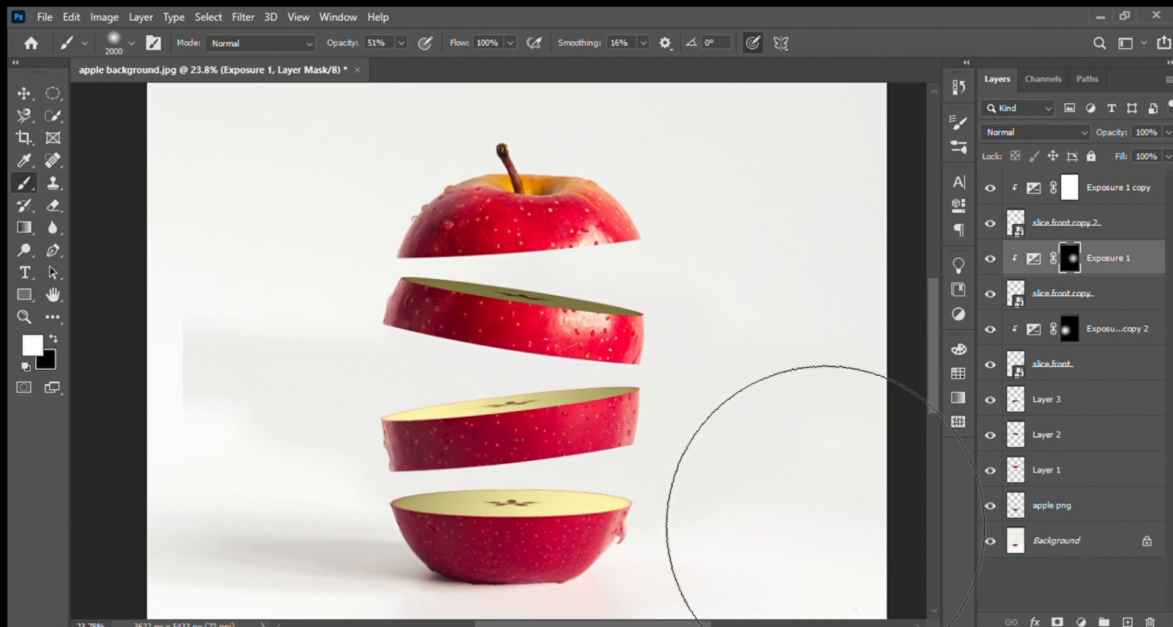
Invert the Exposure 1 copy mask and paint soft white on it to shade the left part of the upper floating slice's cut face
click(1030, 194)
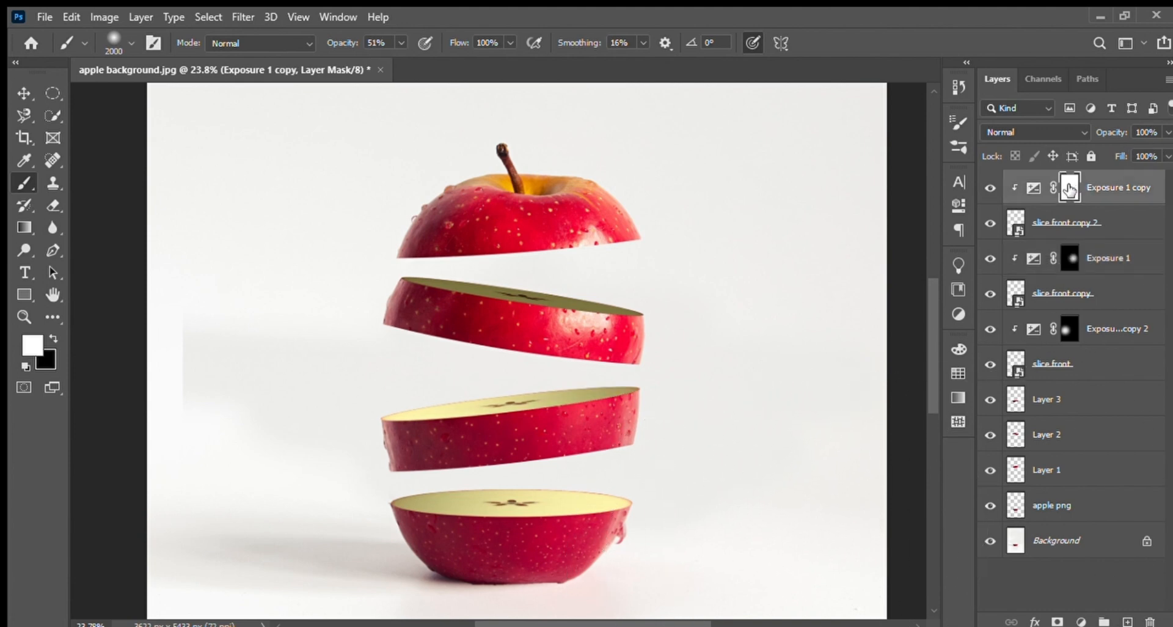
key(ctrl+i)
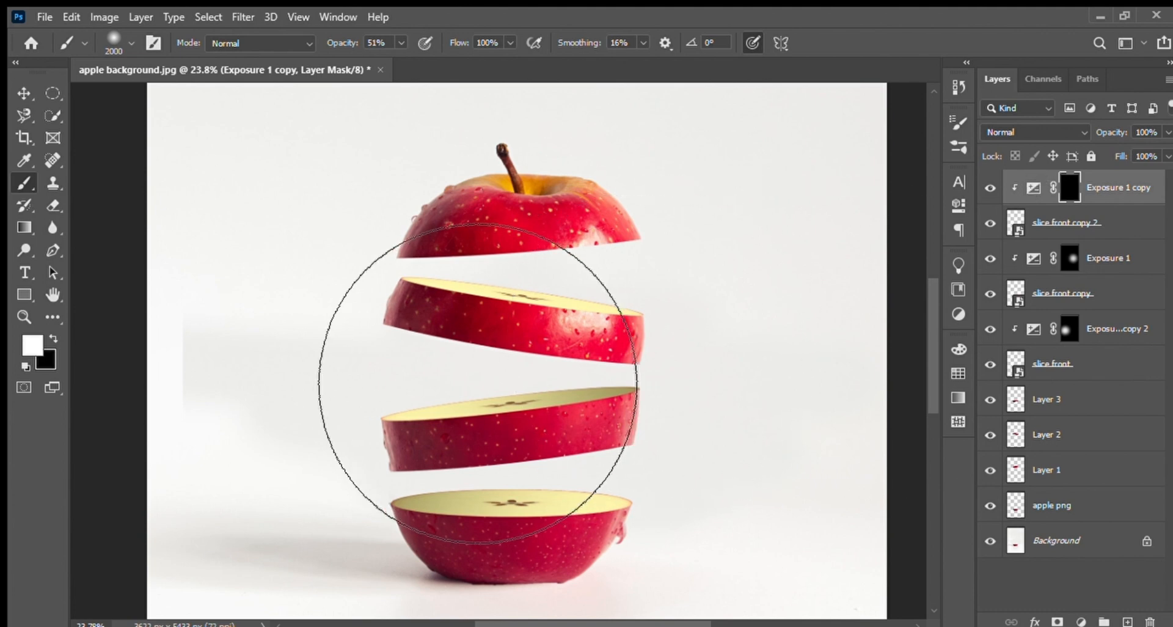
click(486, 385)
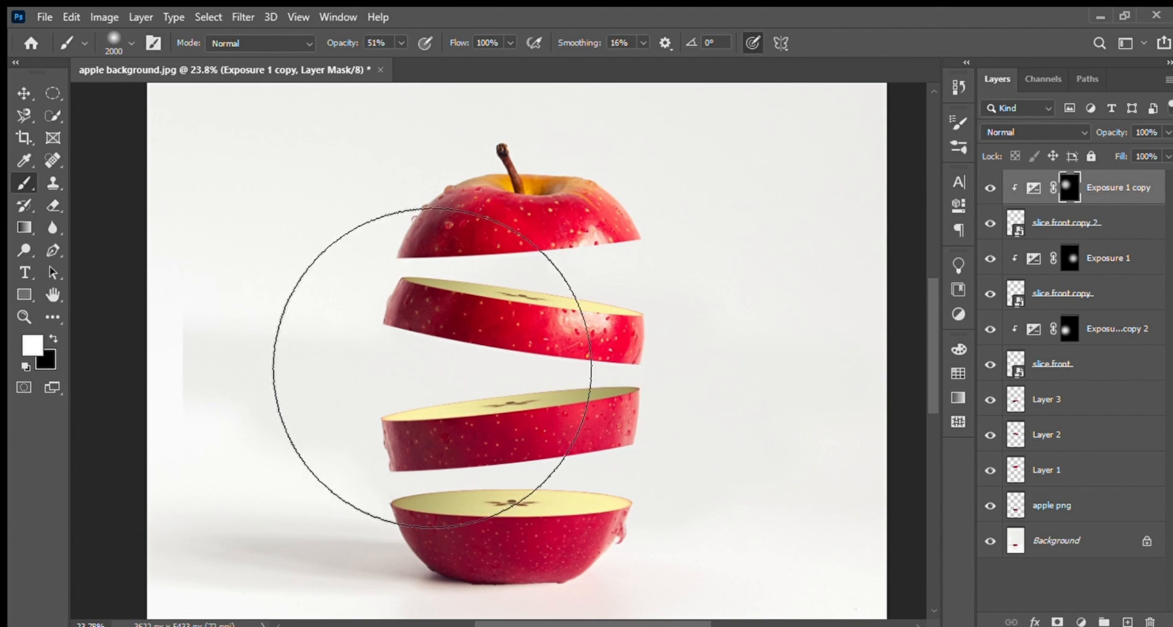
click(24, 93)
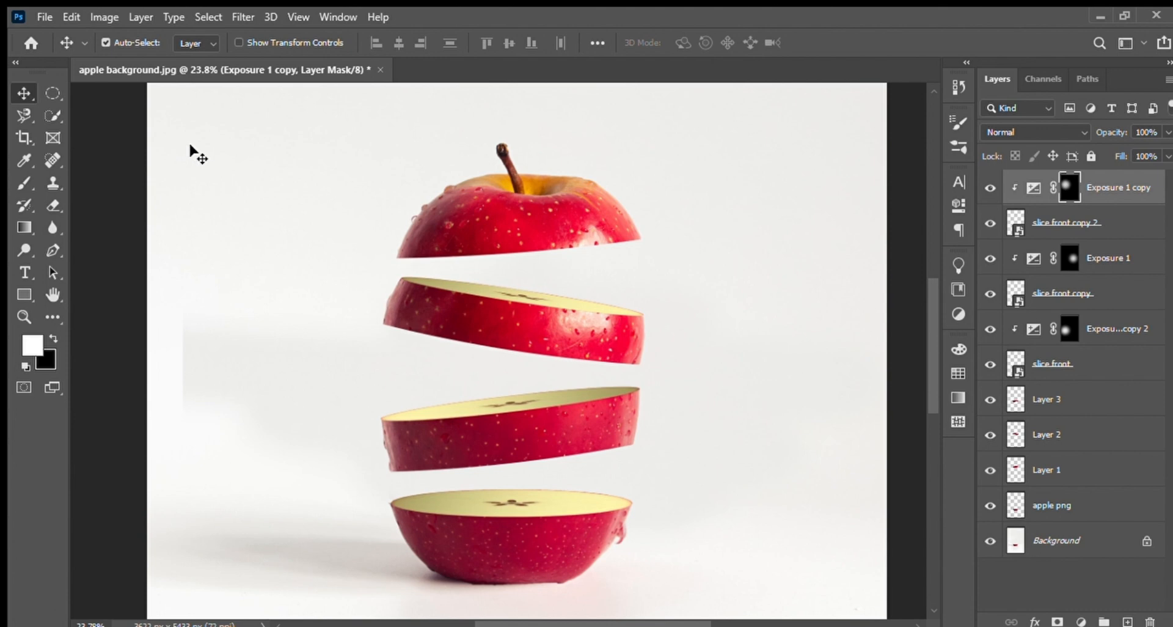
scroll(238, 196, down, 3)
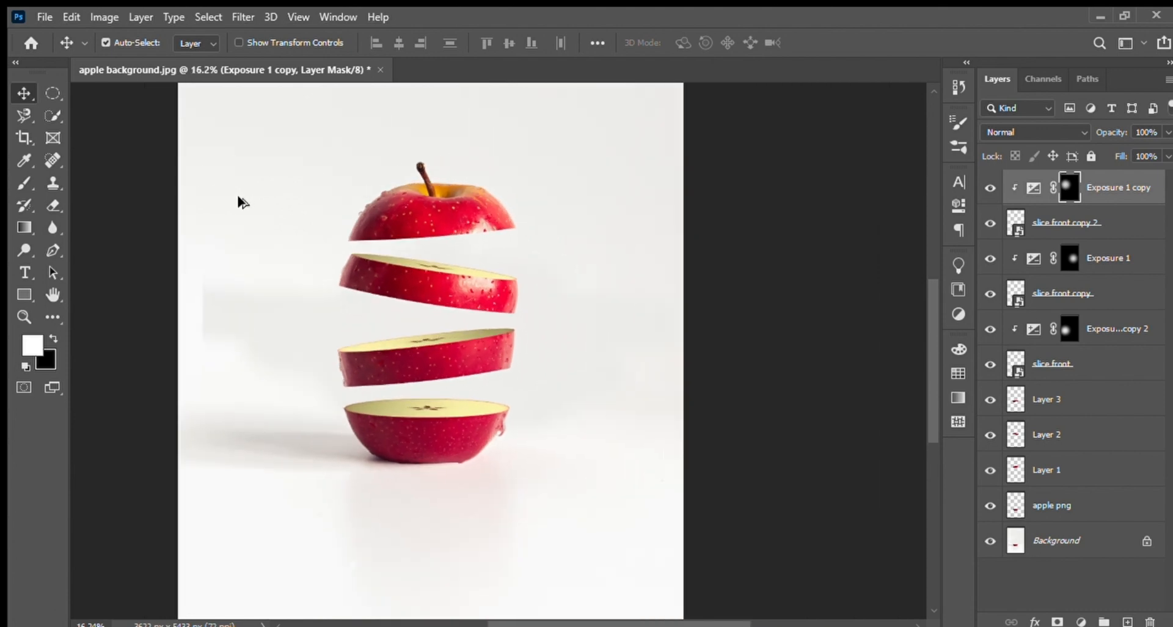
scroll(238, 196, down, 3)
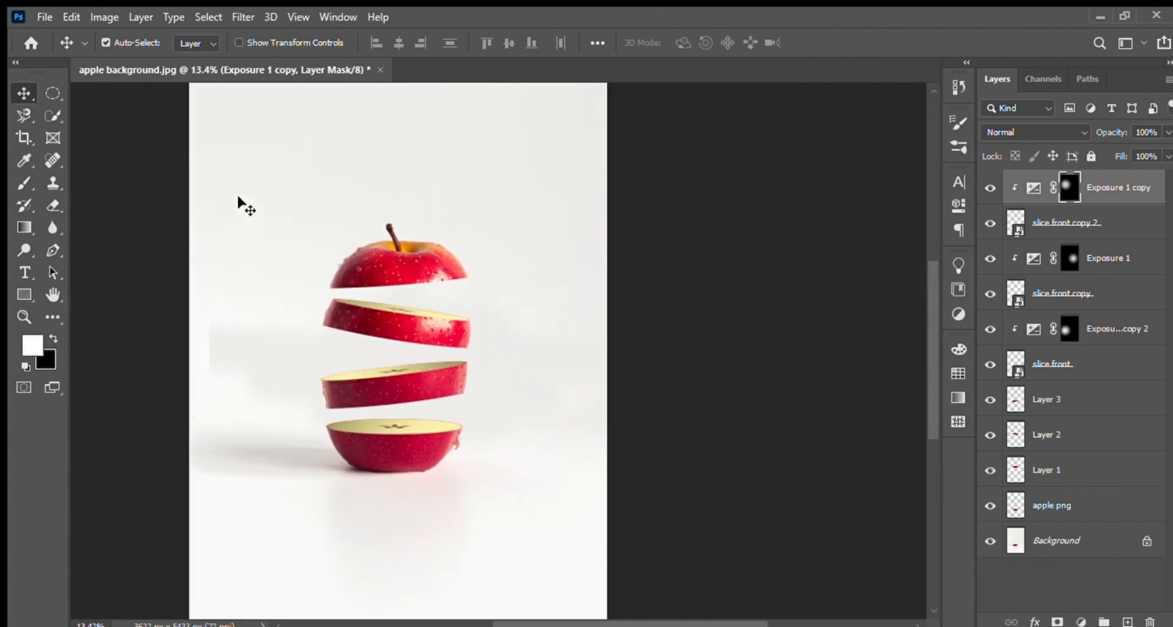
scroll(278, 216, down, 1)
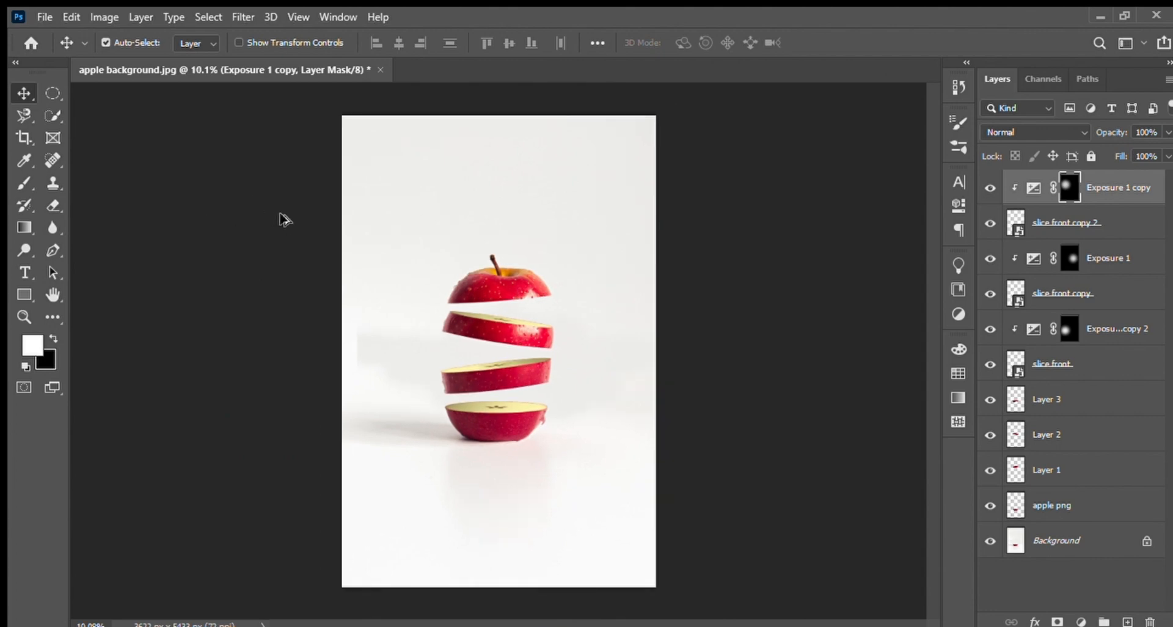
scroll(278, 216, up, 1)
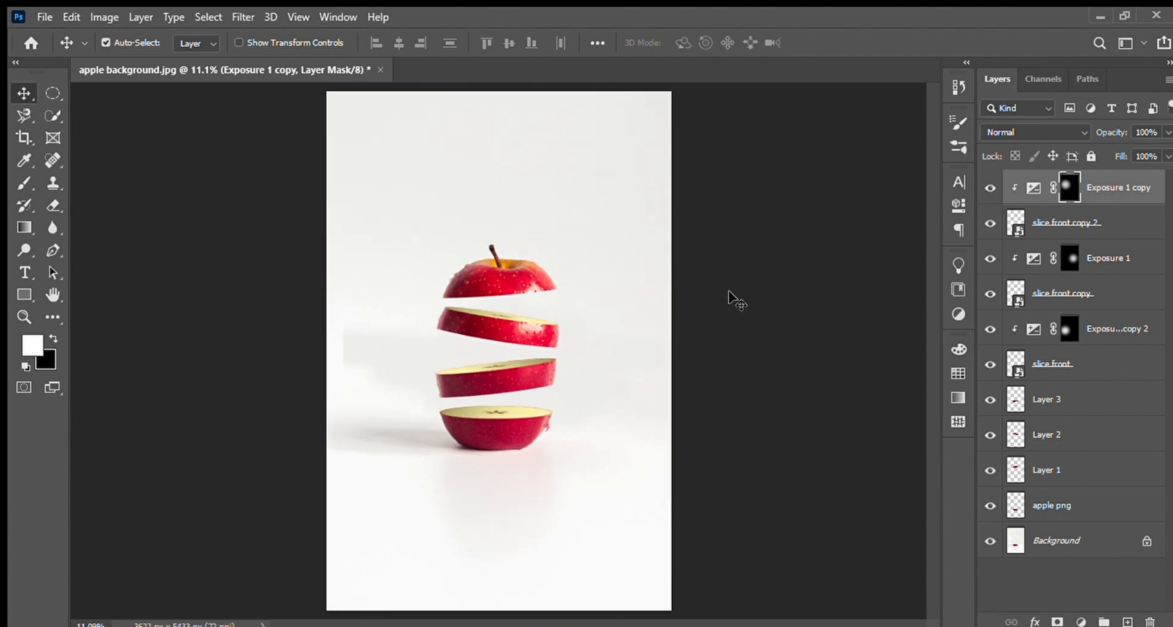